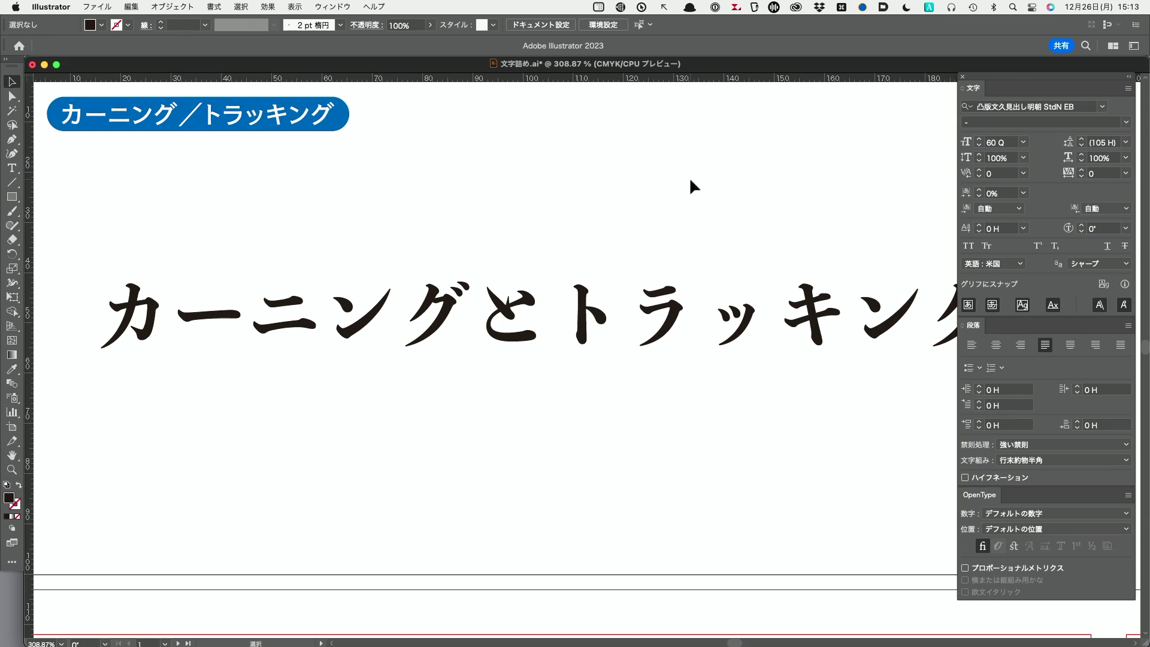
# Kern the ン–グ pair in the カーニングとトラッキング heading to -100.
pyautogui.click(11, 167)
pyautogui.click(398, 312)
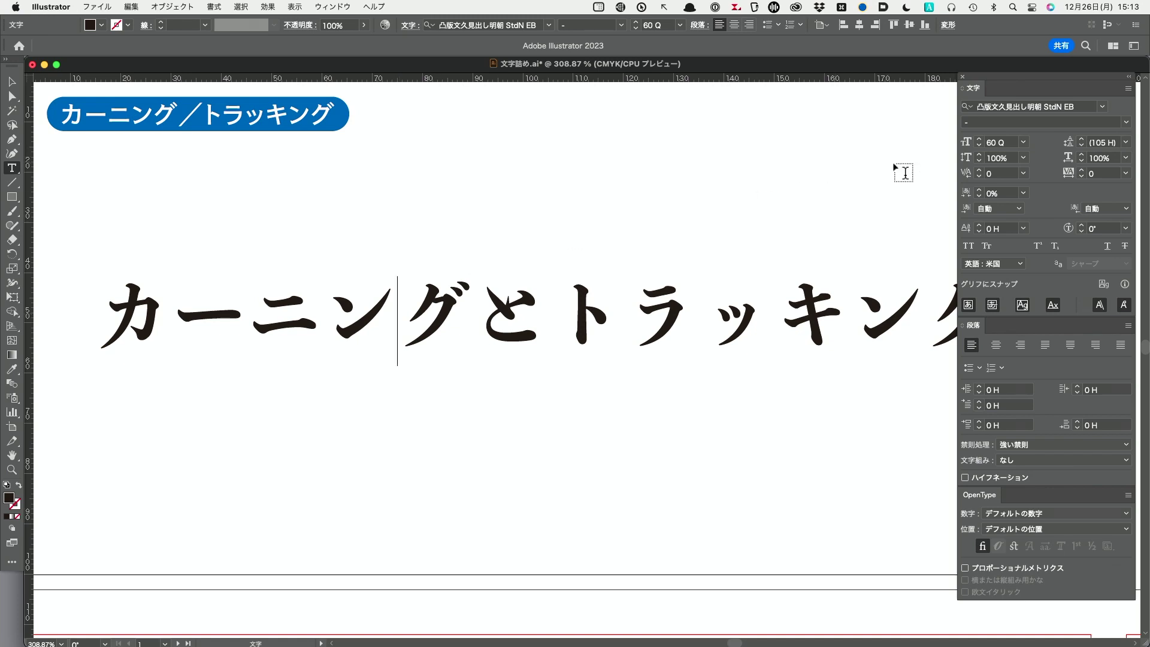
pyautogui.click(988, 174)
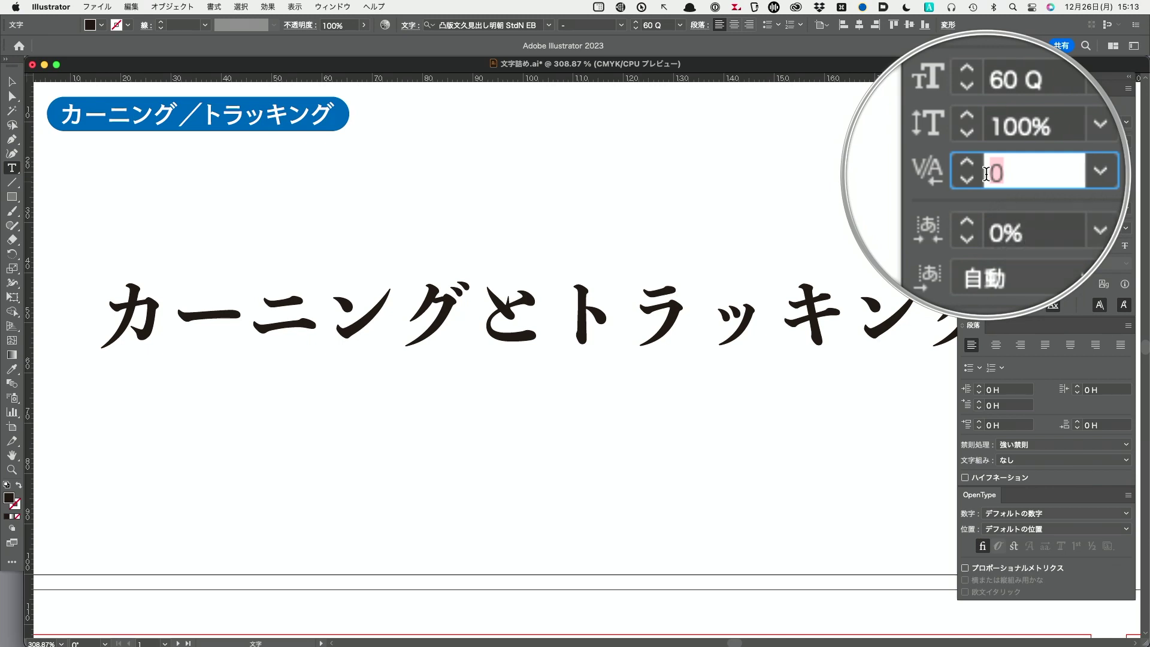
pyautogui.write('-10')
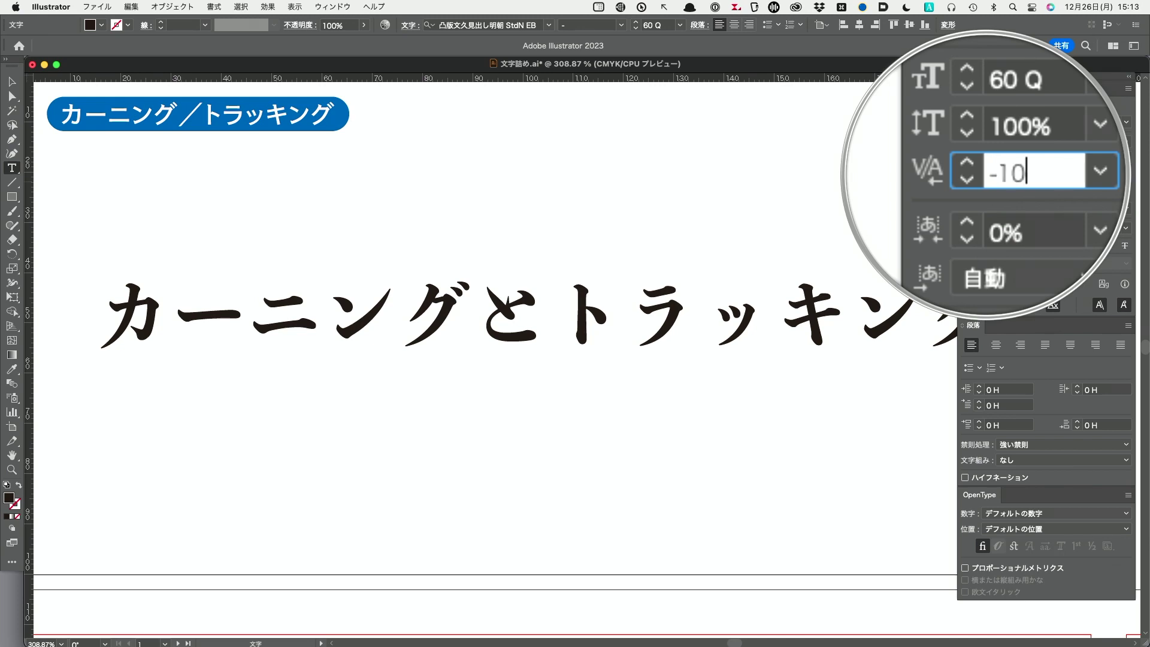
pyautogui.write('0')
pyautogui.press('Return')
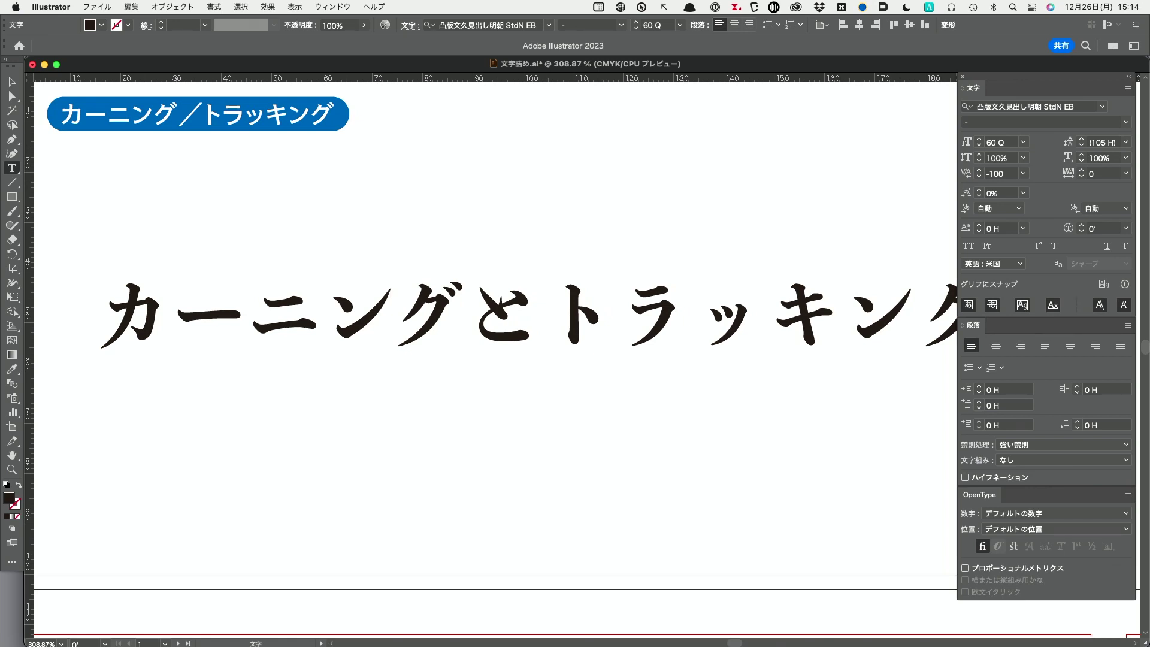
# Select トラッキング in the heading and apply -100 tracking to it.
pyautogui.moveTo(560, 327); pyautogui.dragTo(968, 308)
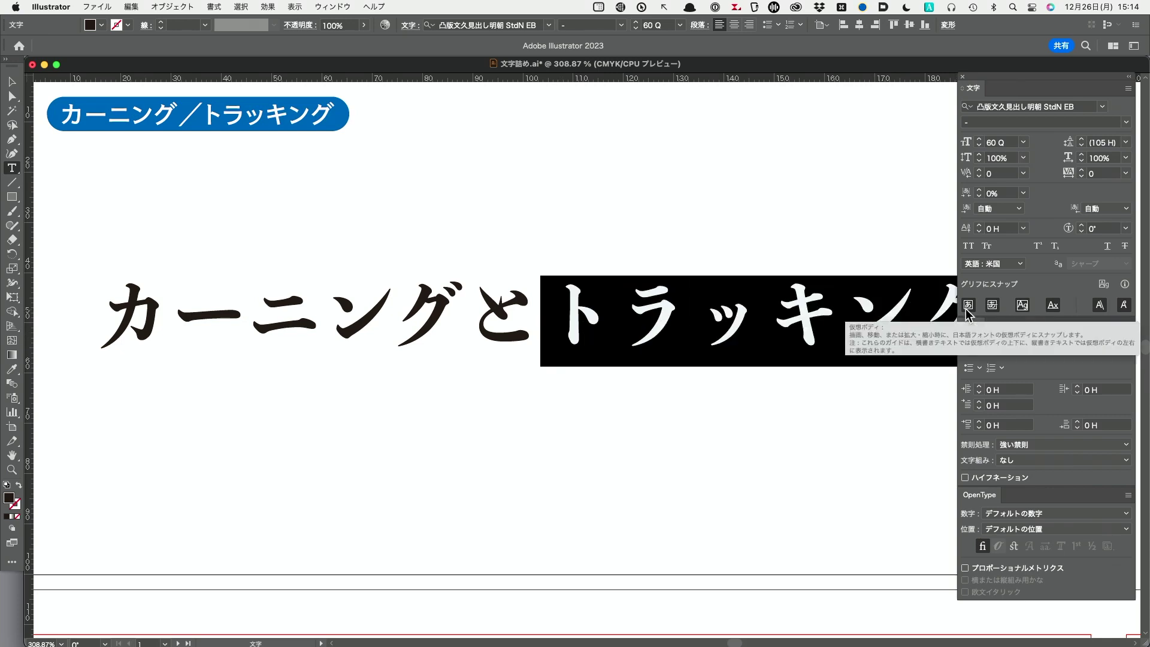
pyautogui.click(1087, 175)
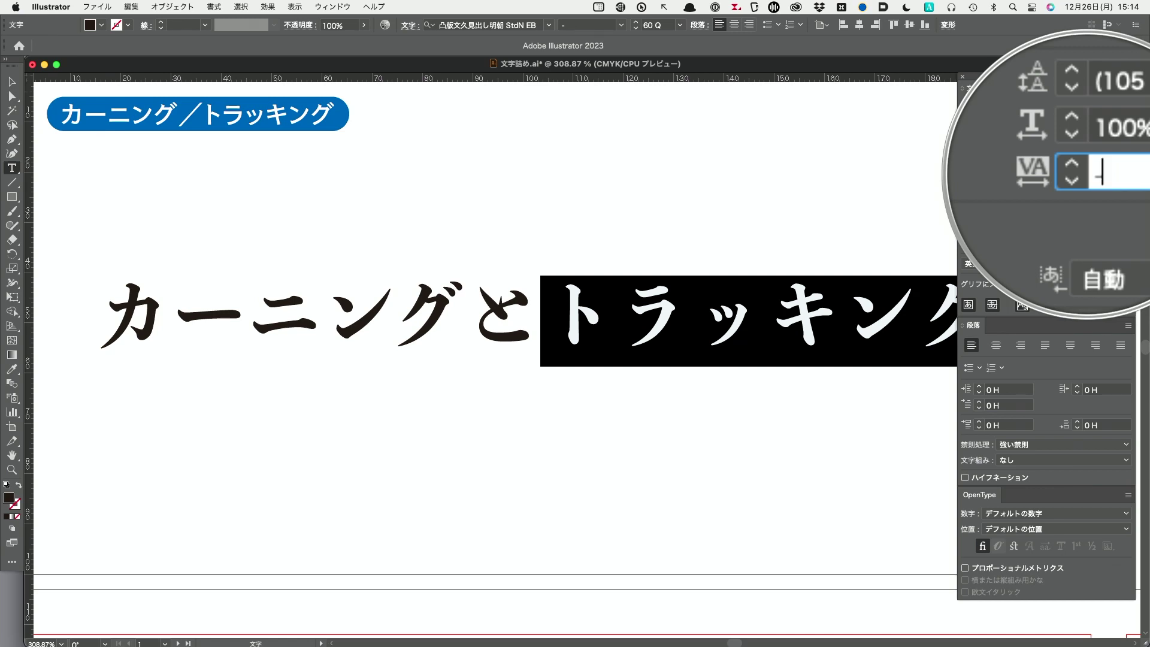
pyautogui.write('-100')
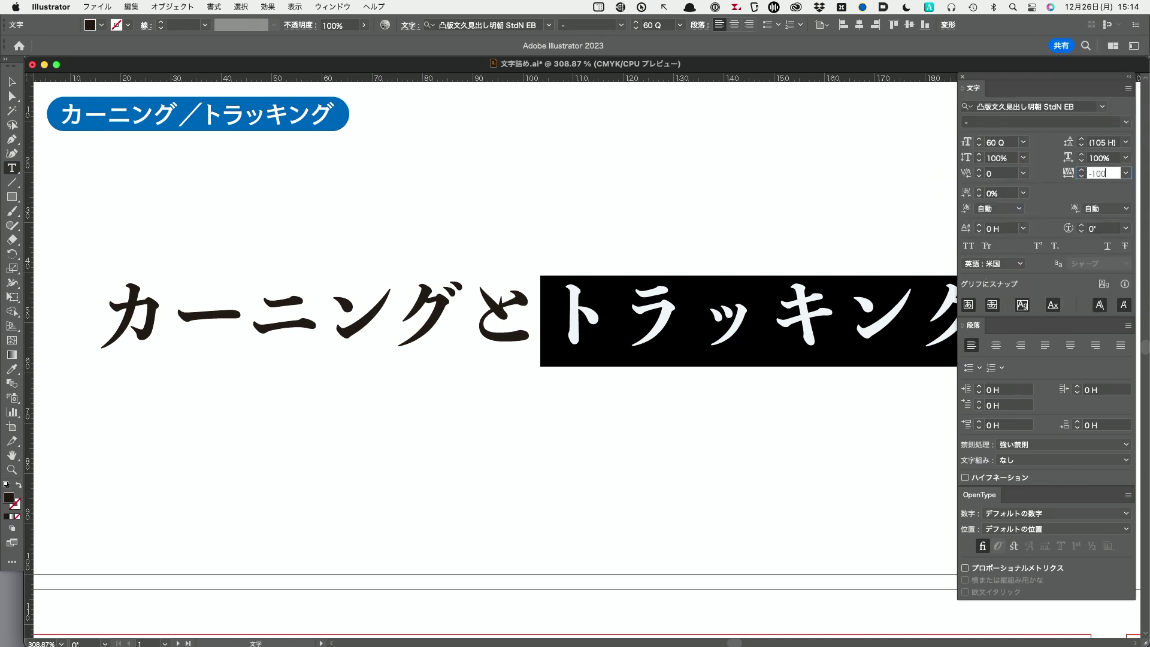
pyautogui.press('Return')
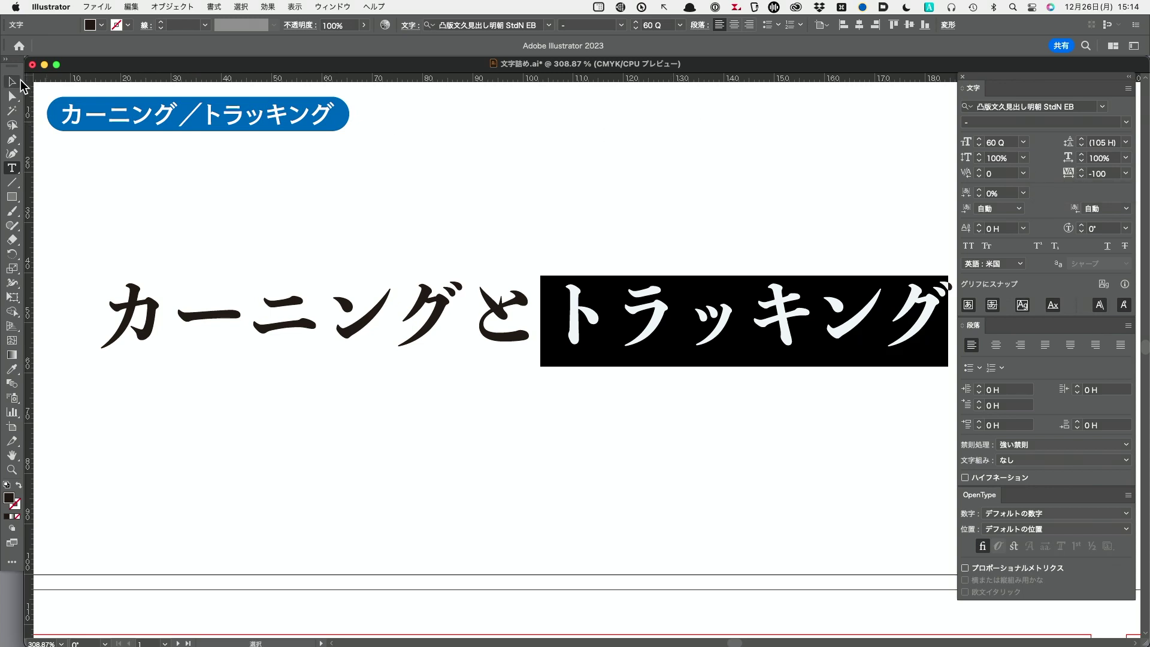
# Go to artboard 2 and select the large ジャスティフィケーション(文字間隔) heading.
pyautogui.click(12, 81)
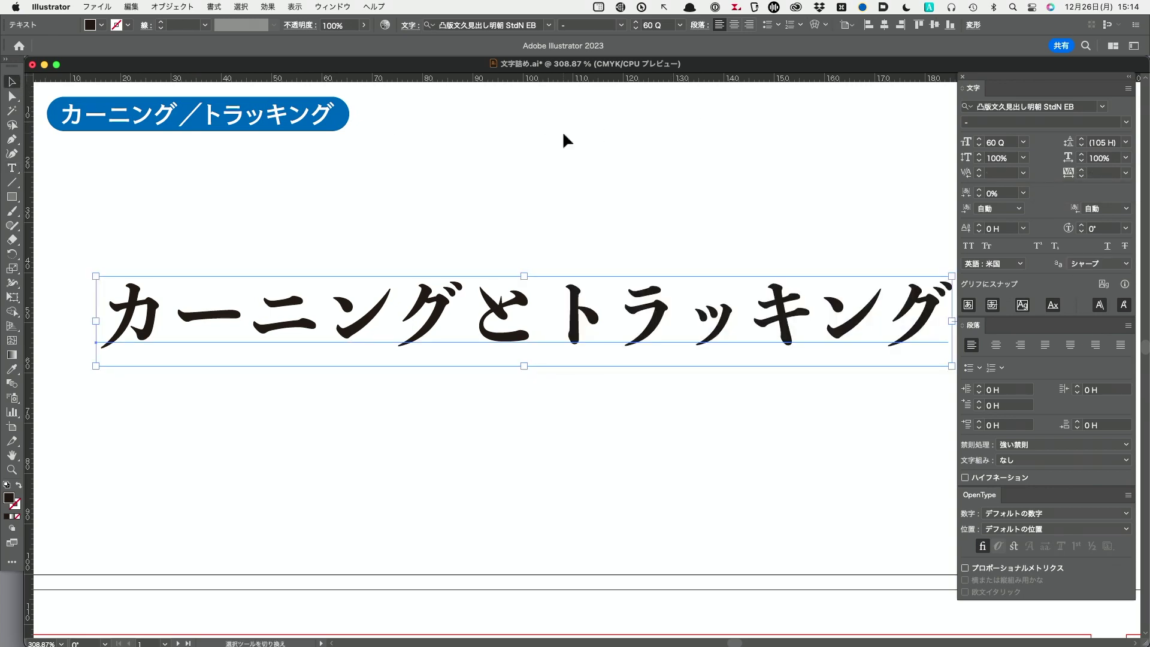
pyautogui.hotkey('shift', 'pagedown')
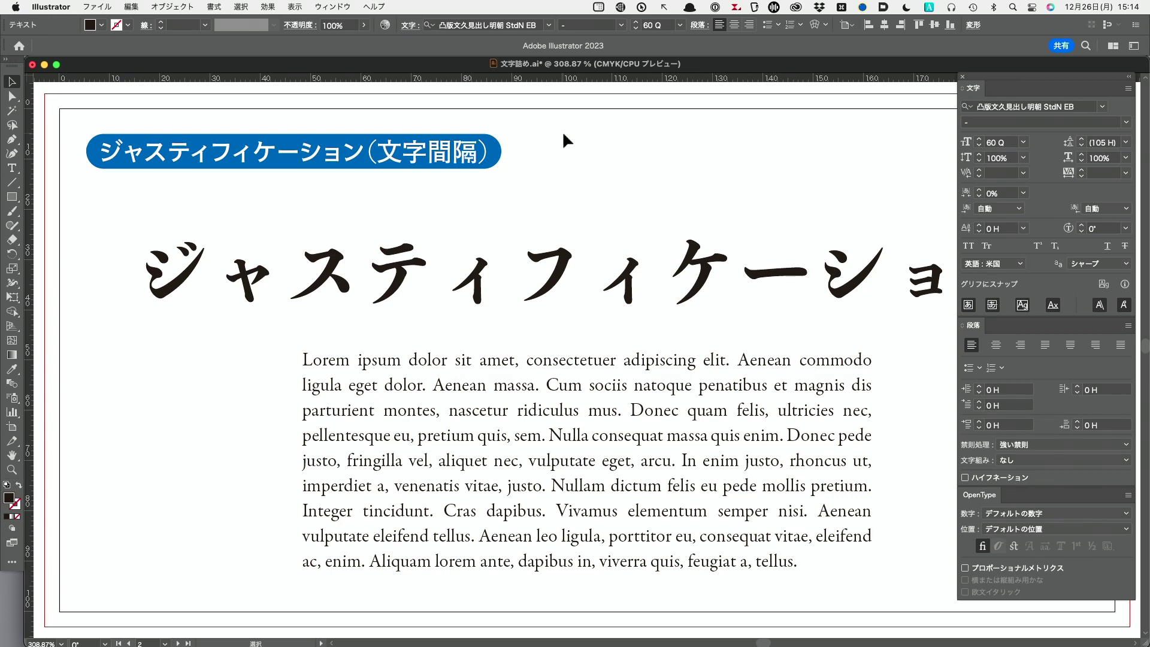
pyautogui.click(489, 298)
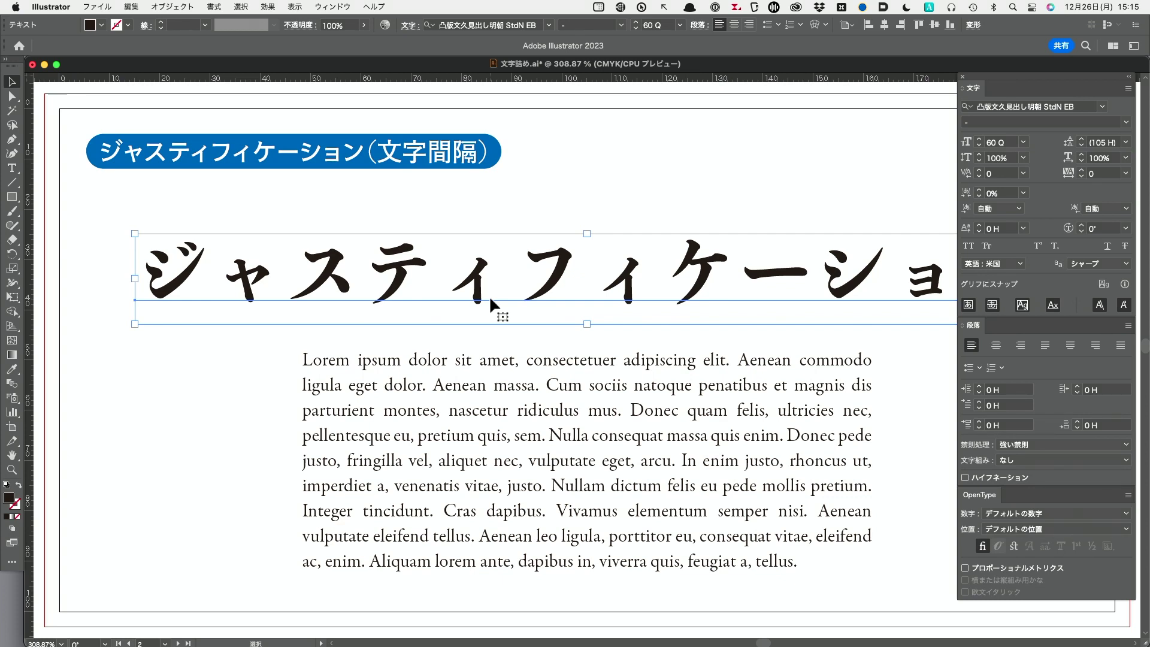
pyautogui.click(1128, 325)
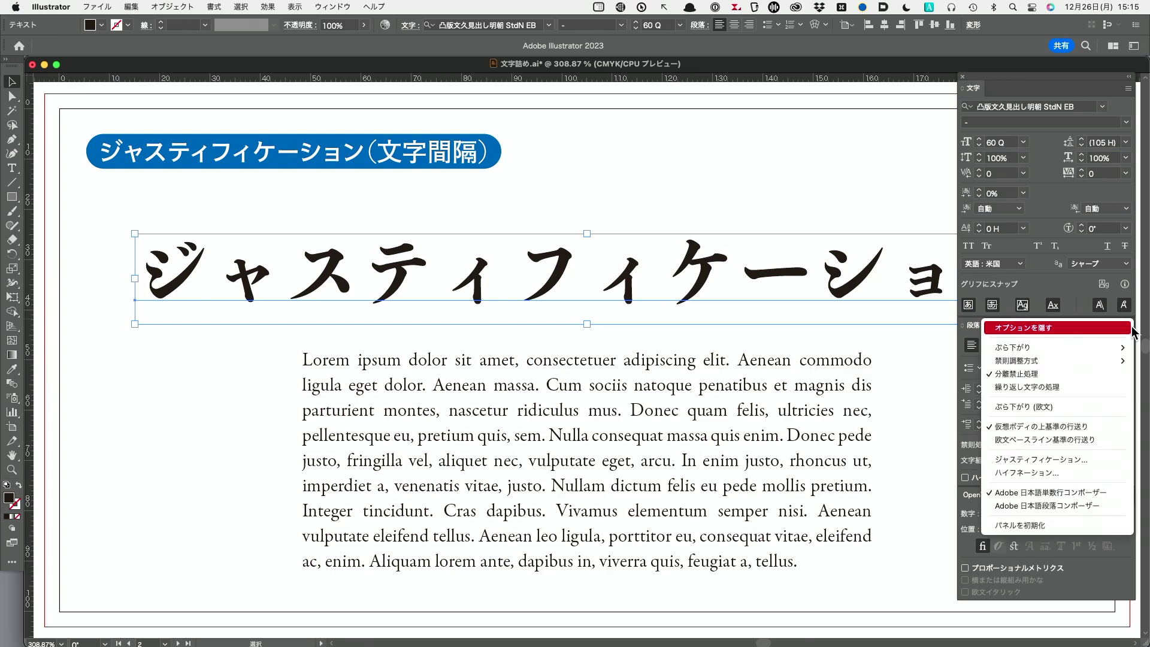
pyautogui.click(1093, 462)
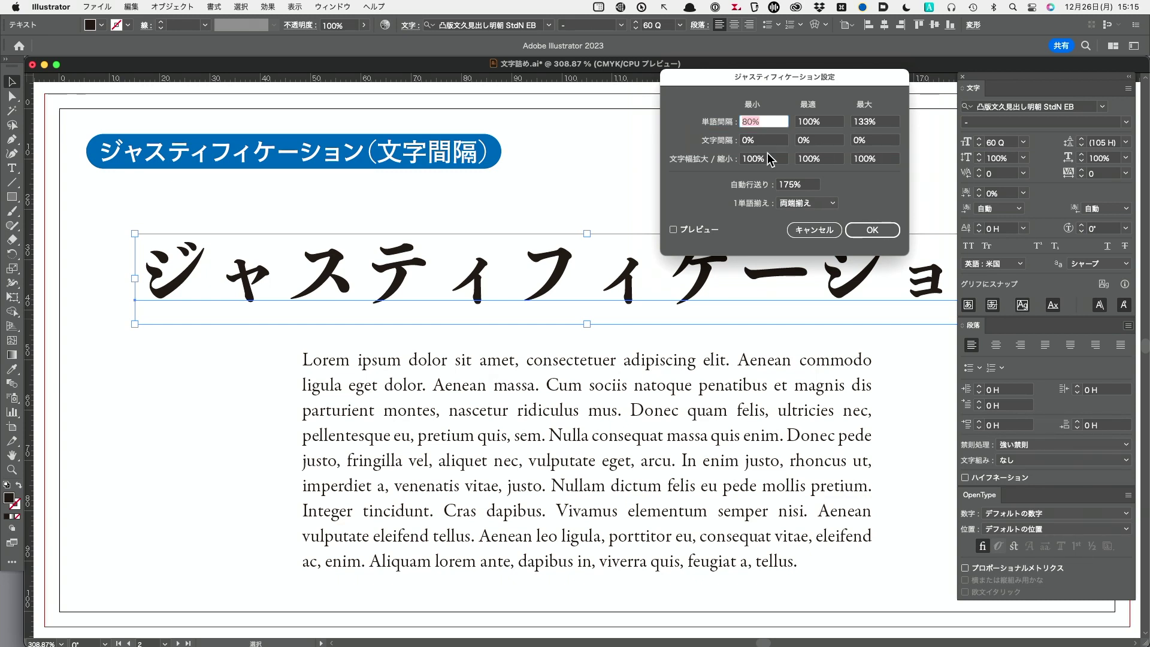
pyautogui.click(743, 142)
pyautogui.write('-')
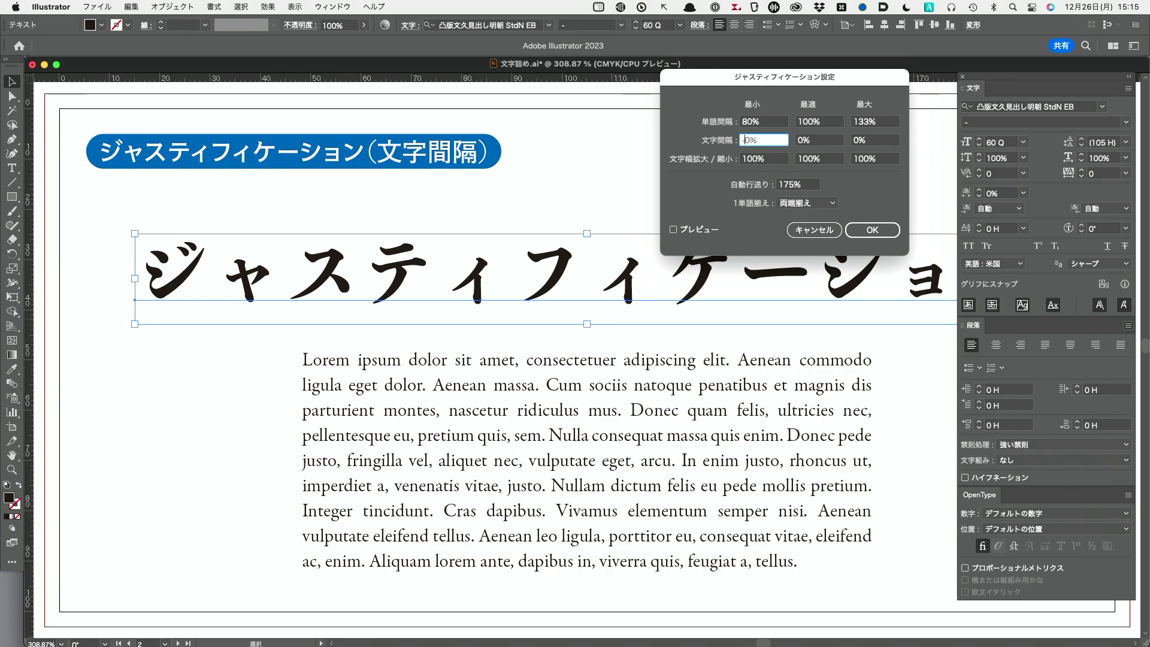
pyautogui.write('2')
pyautogui.press('Tab')
pyautogui.write('-2')
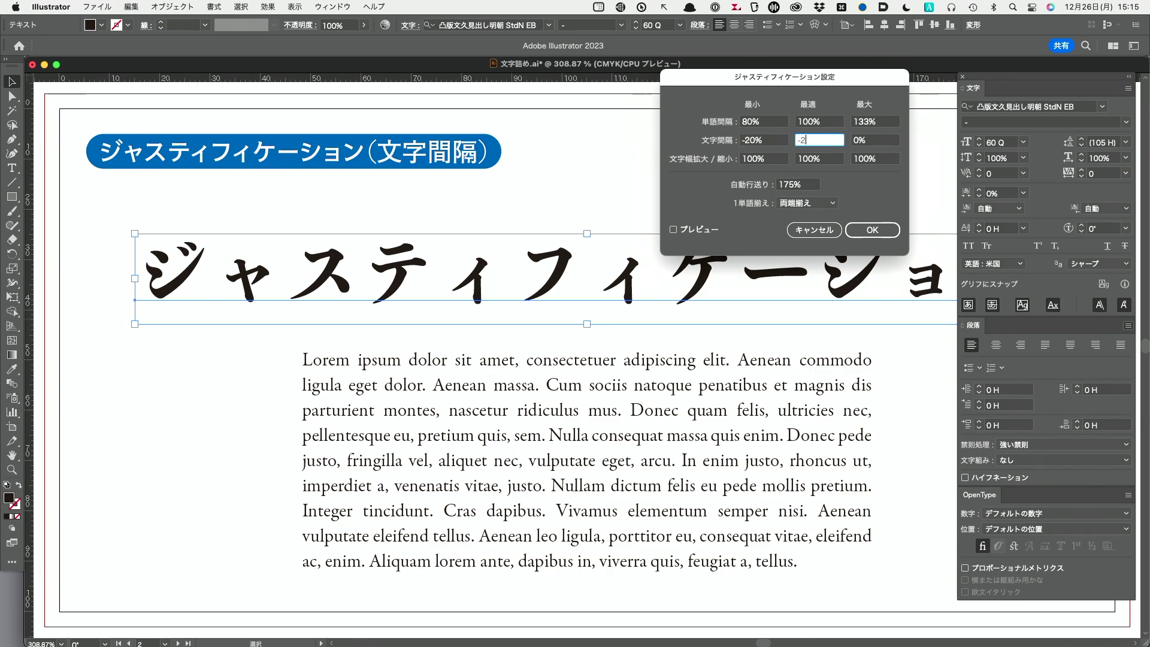
pyautogui.write('0')
pyautogui.press('Tab')
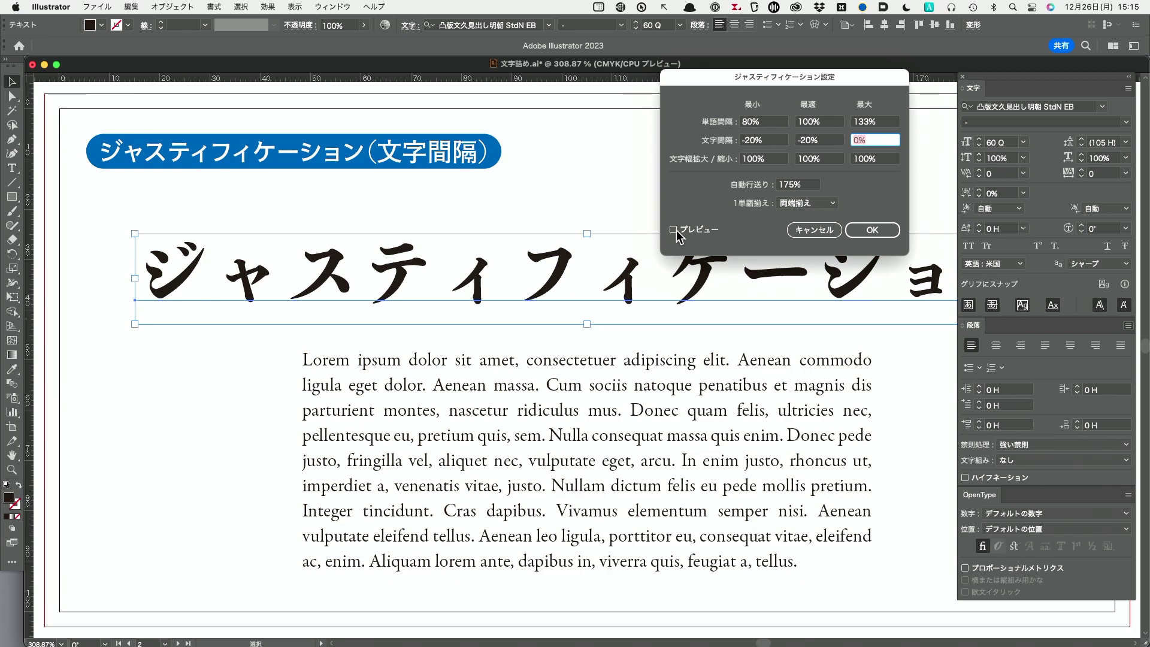
pyautogui.click(673, 229)
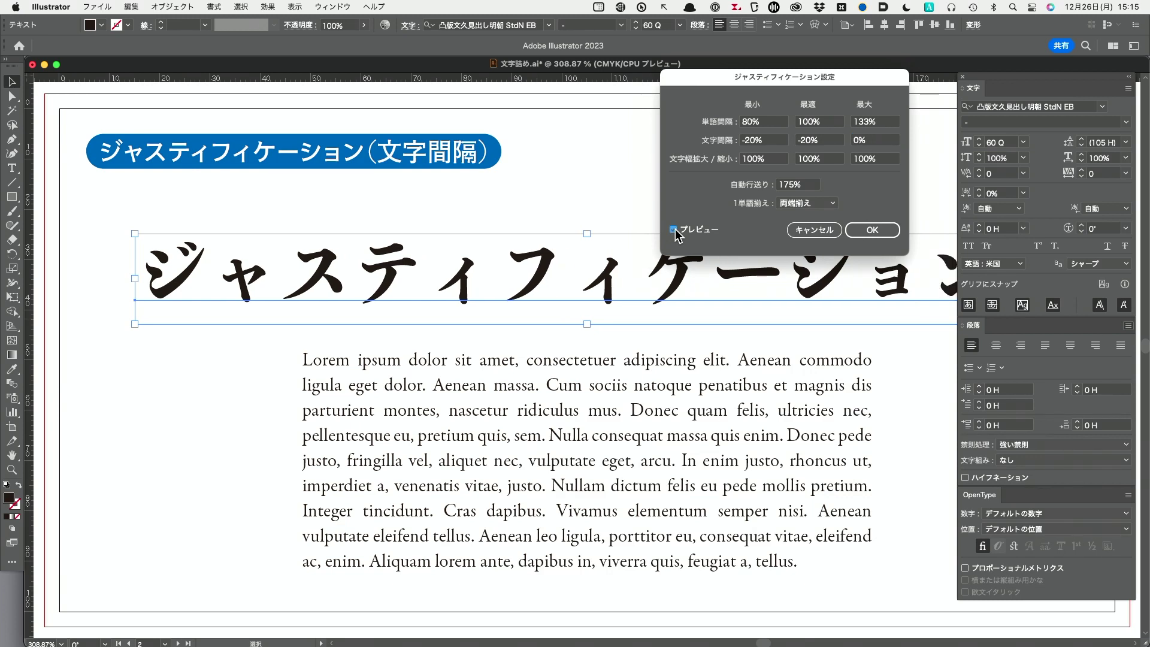
pyautogui.click(674, 229)
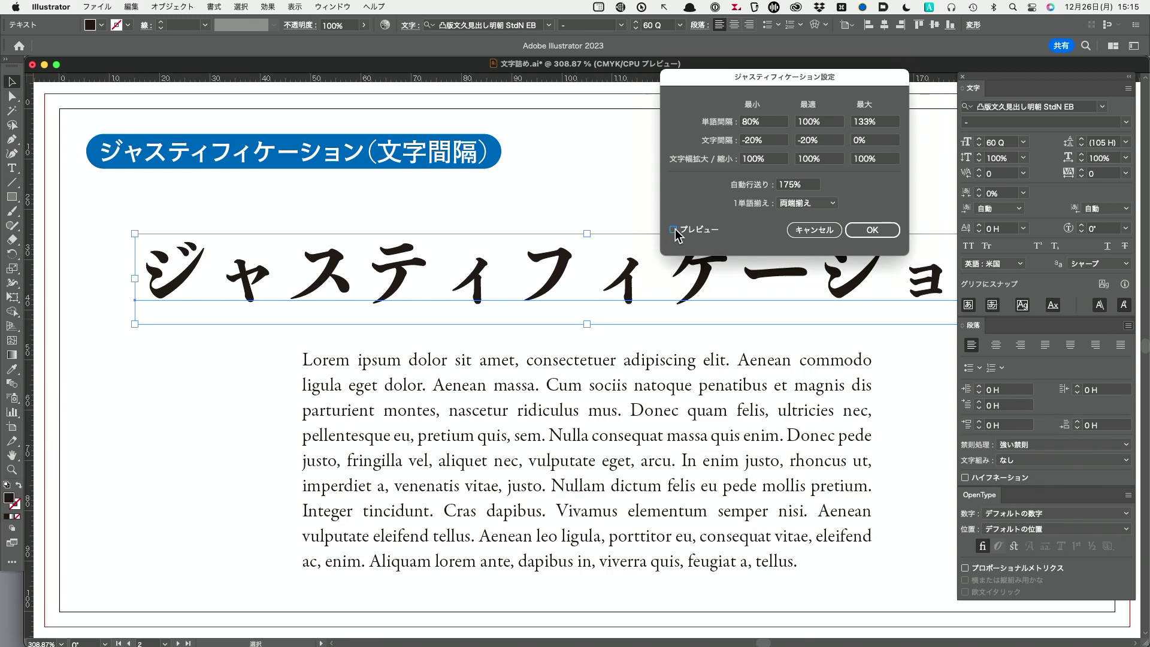
pyautogui.click(673, 229)
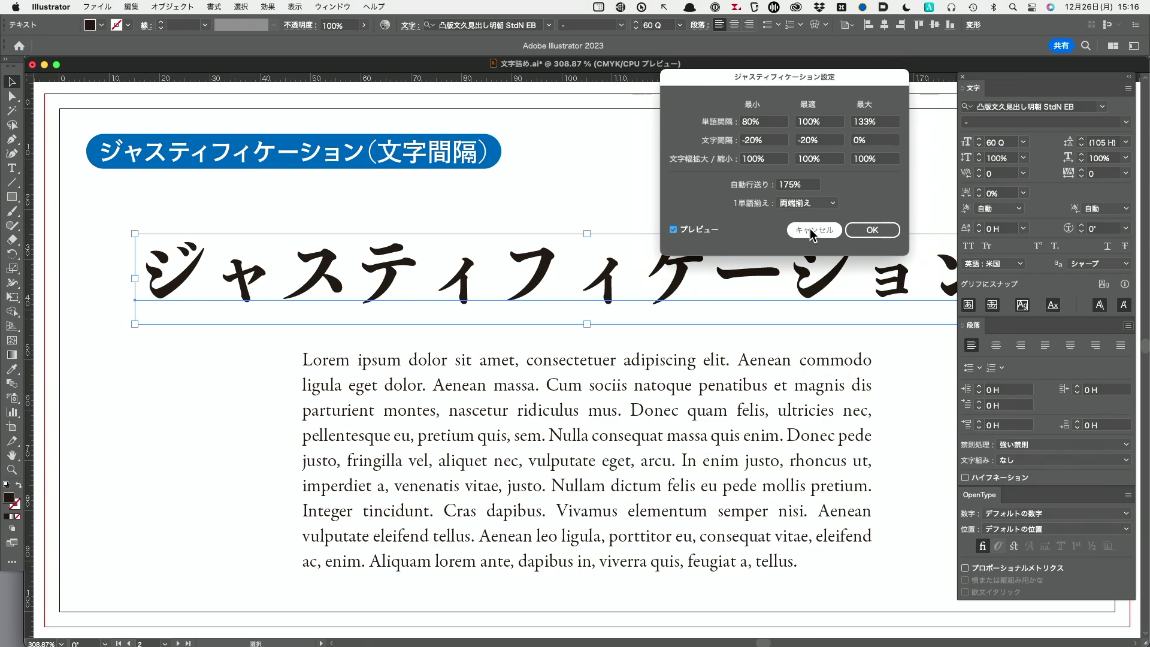
pyautogui.click(812, 230)
# Select the Lorem ipsum paragraph, cancel Hyphenation, and open its ジャスティフィケーション settings.
pyautogui.click(742, 458)
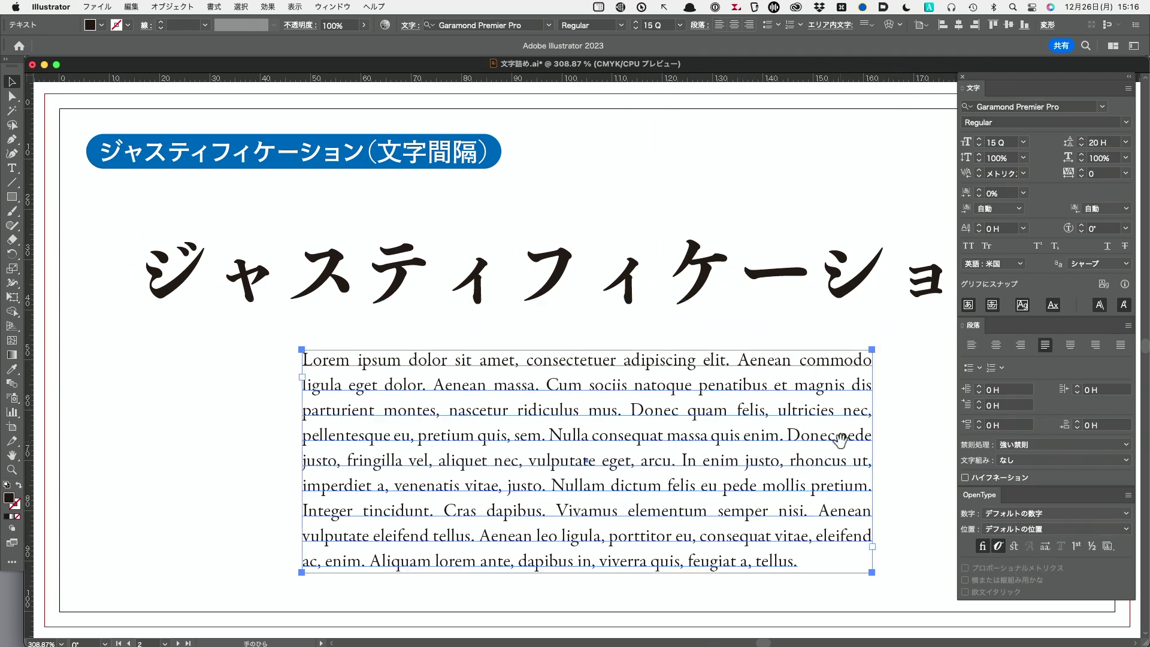
pyautogui.moveTo(895, 437); pyautogui.dragTo(860, 425)
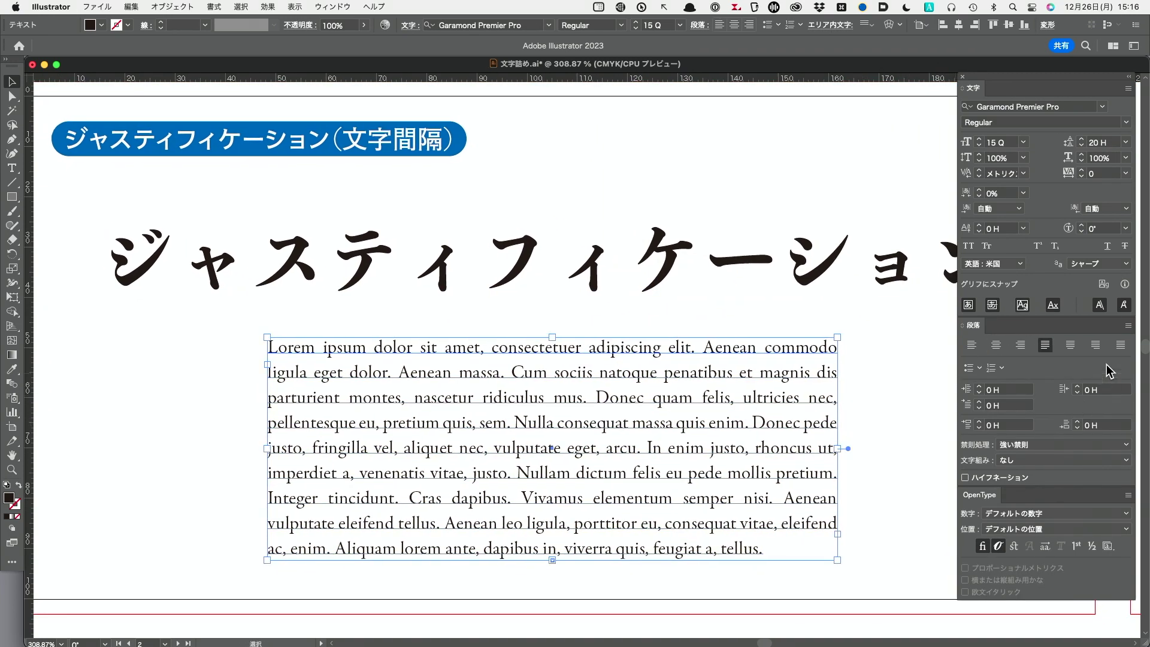
pyautogui.click(1128, 327)
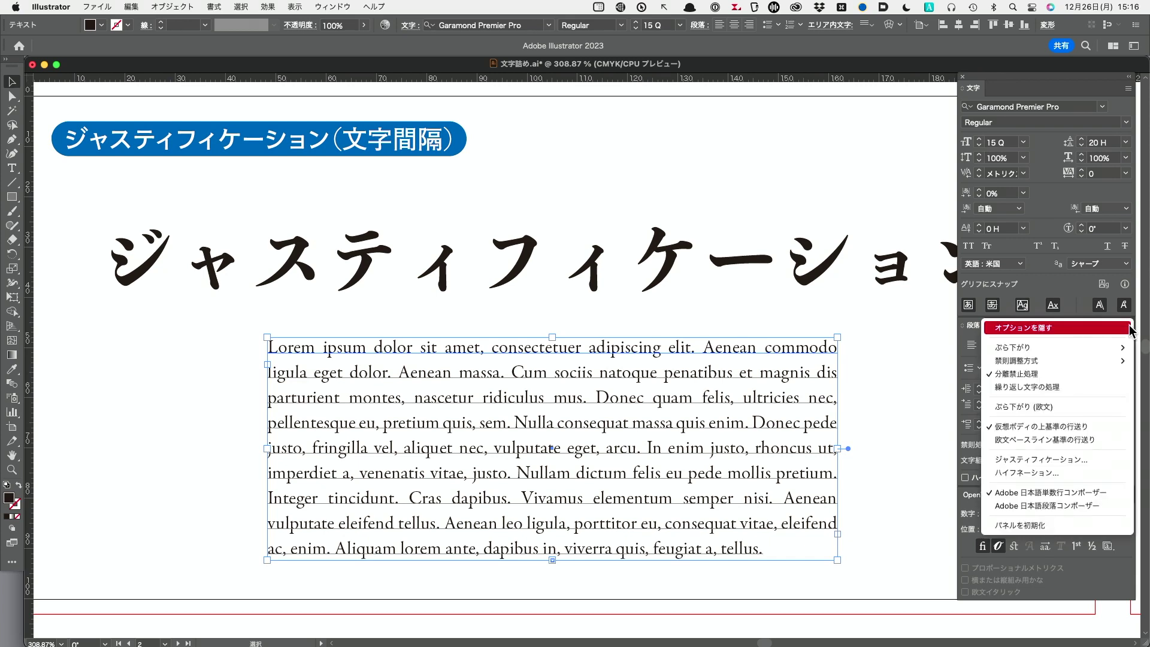
pyautogui.click(1097, 466)
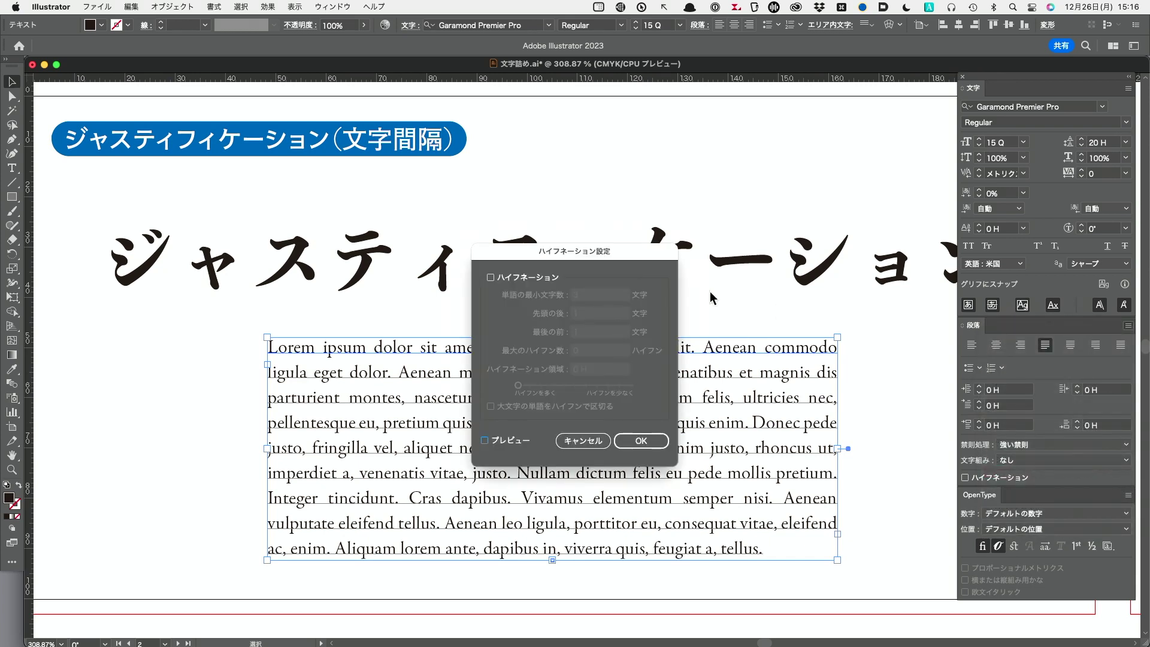
pyautogui.click(593, 440)
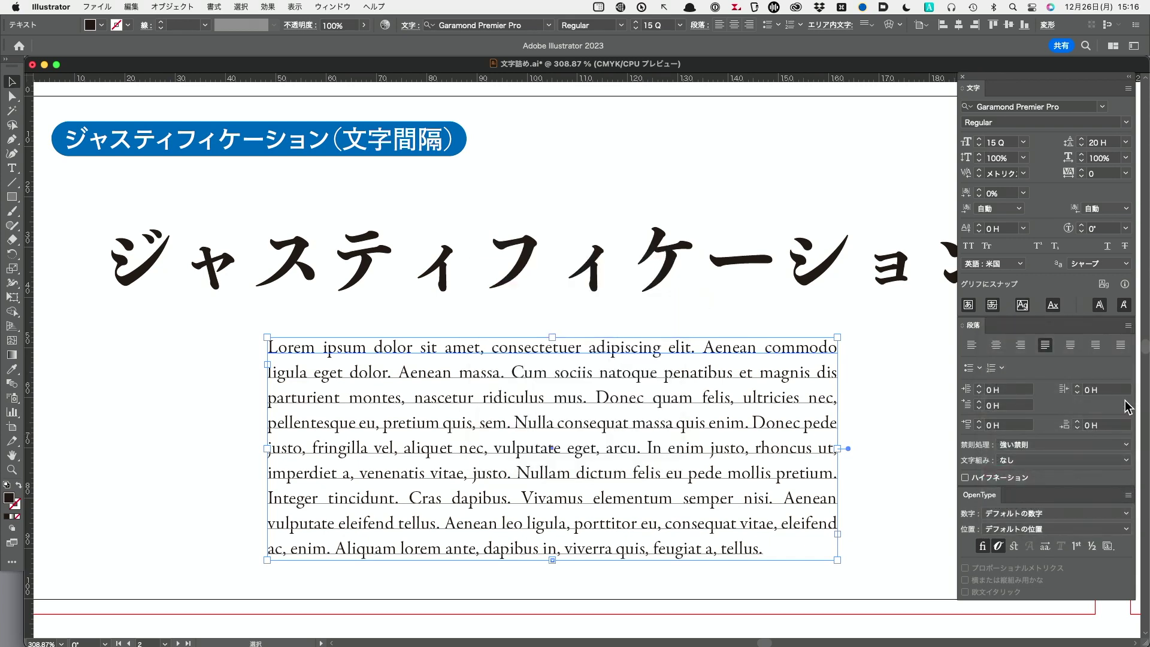
pyautogui.click(1129, 326)
pyautogui.click(1097, 459)
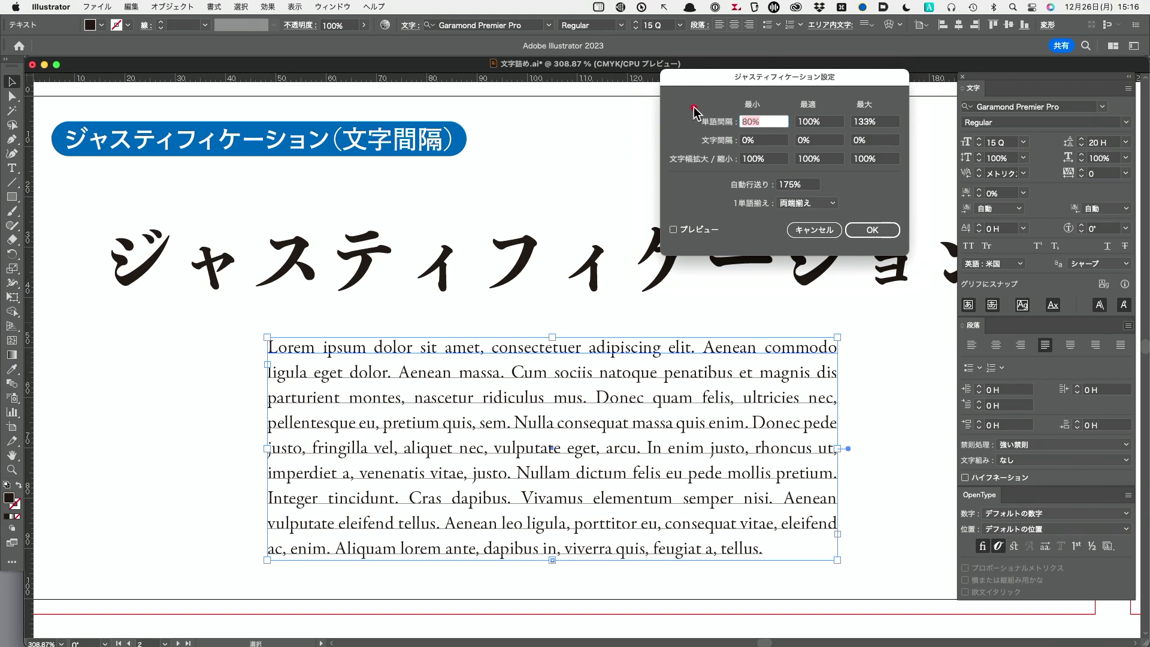
# Enter 70% for the minimum and optimum 単語間隔 word spacing.
pyautogui.moveTo(694, 107); pyautogui.dragTo(903, 136)
pyautogui.write('70')
pyautogui.press('Tab')
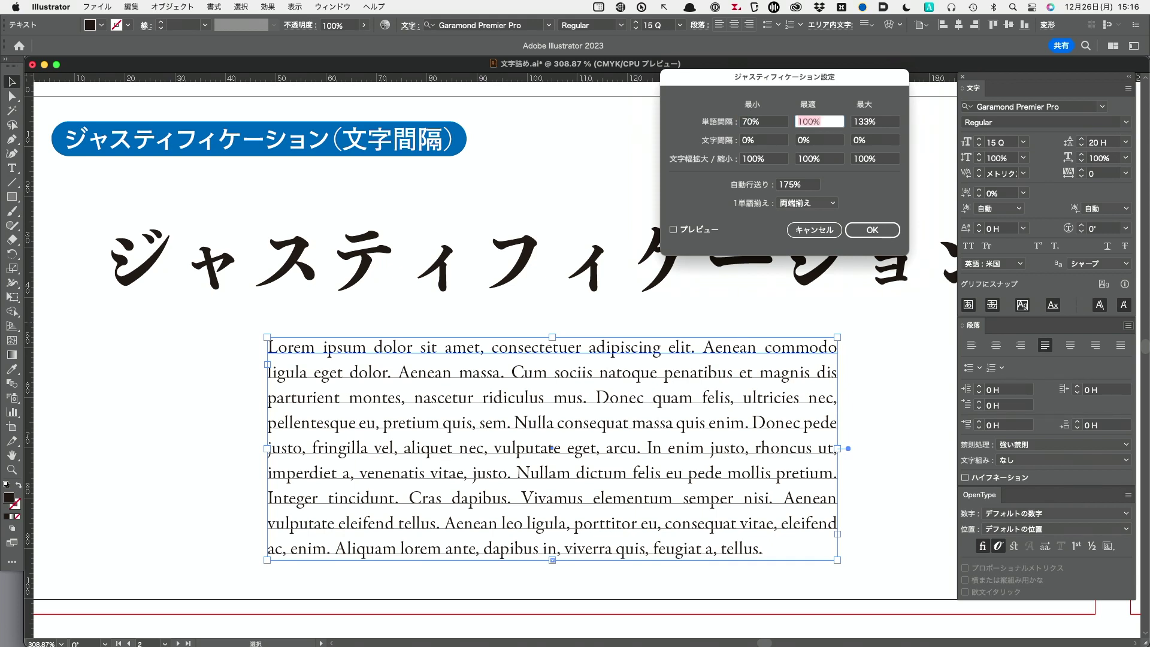
pyautogui.write('70')
pyautogui.press('Tab')
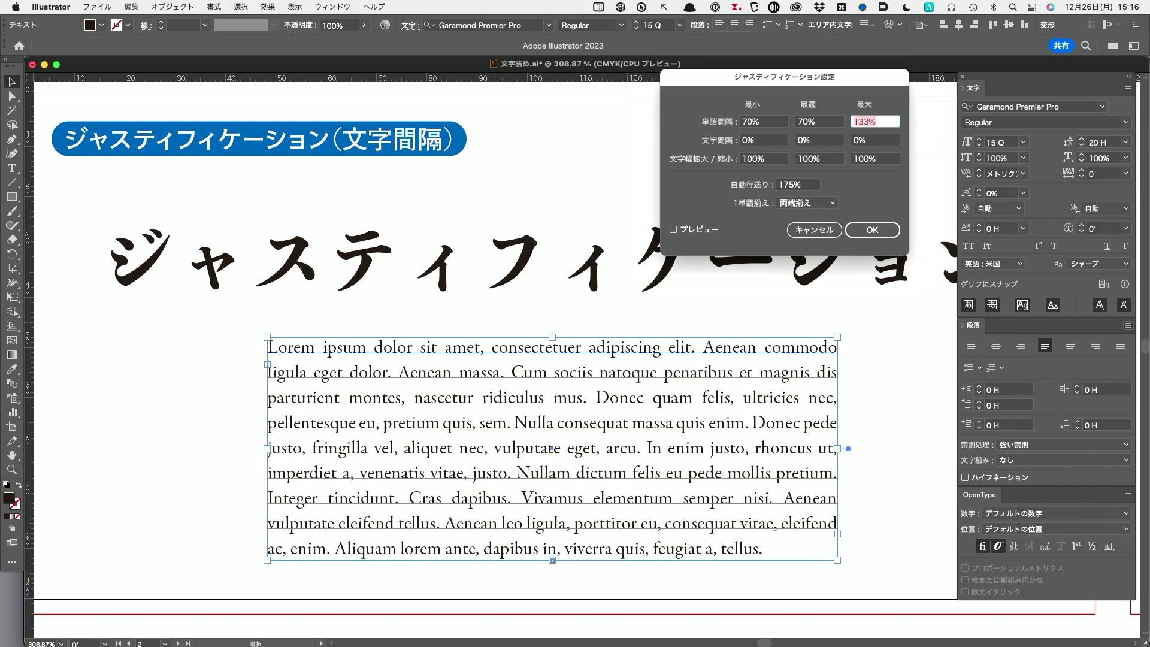
# Preview the 70% word spacing, discard it, and go to the 「文字」を詰める機能 artboard.
pyautogui.click(673, 230)
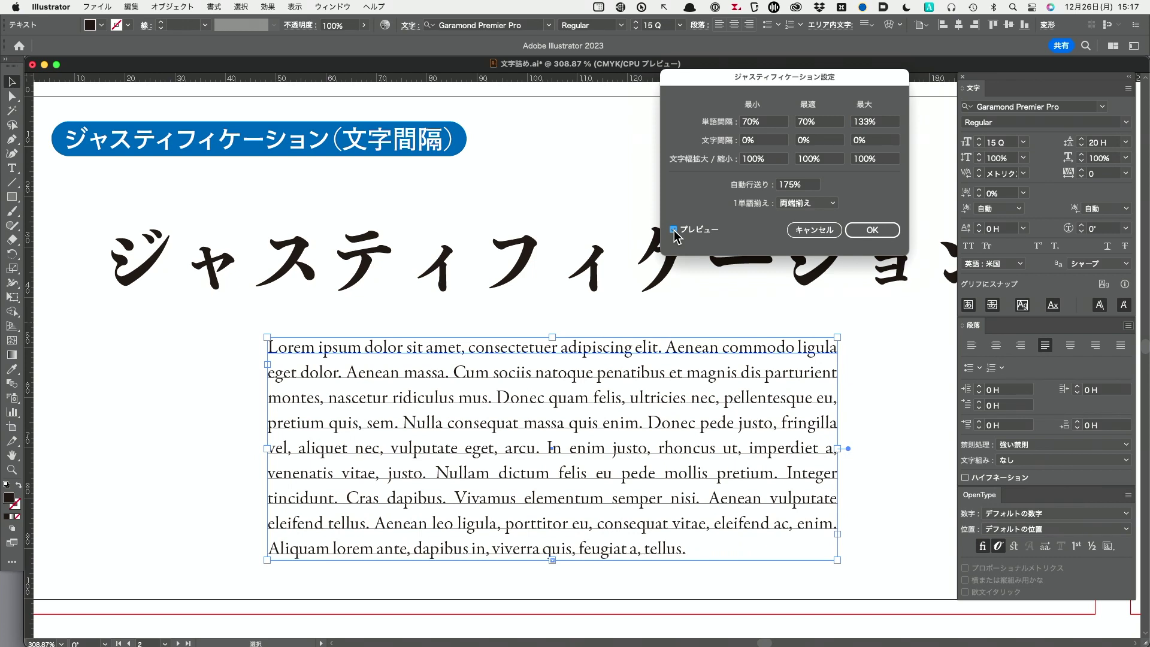
pyautogui.click(673, 230)
pyautogui.click(808, 230)
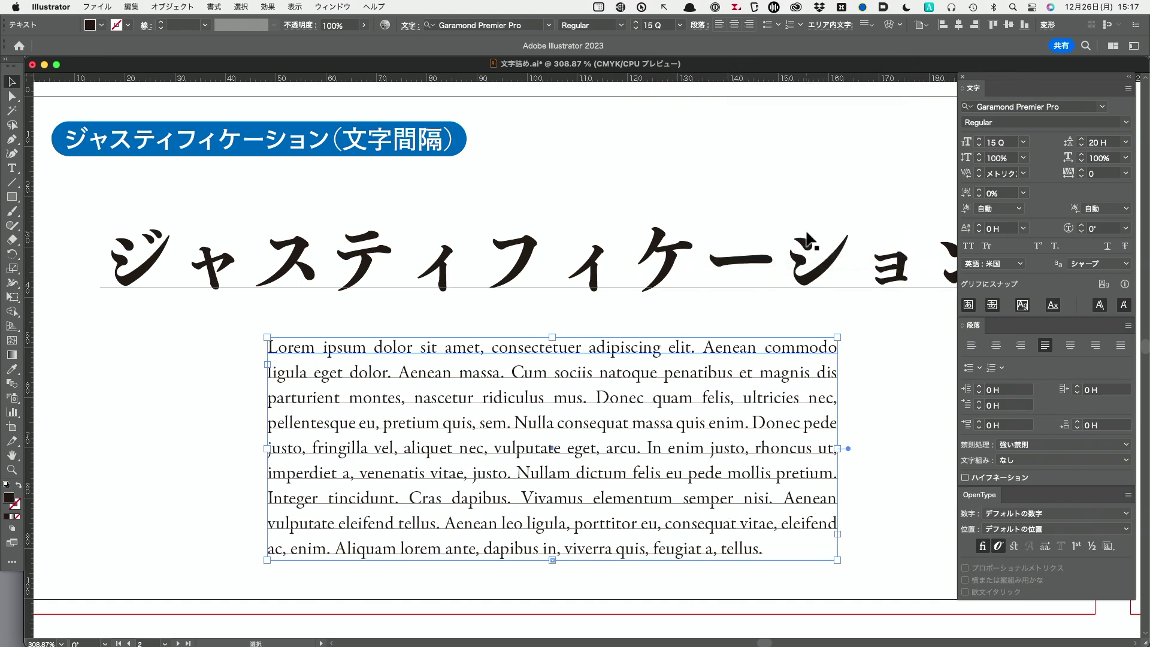
pyautogui.press('super')
pyautogui.press('pagedown')
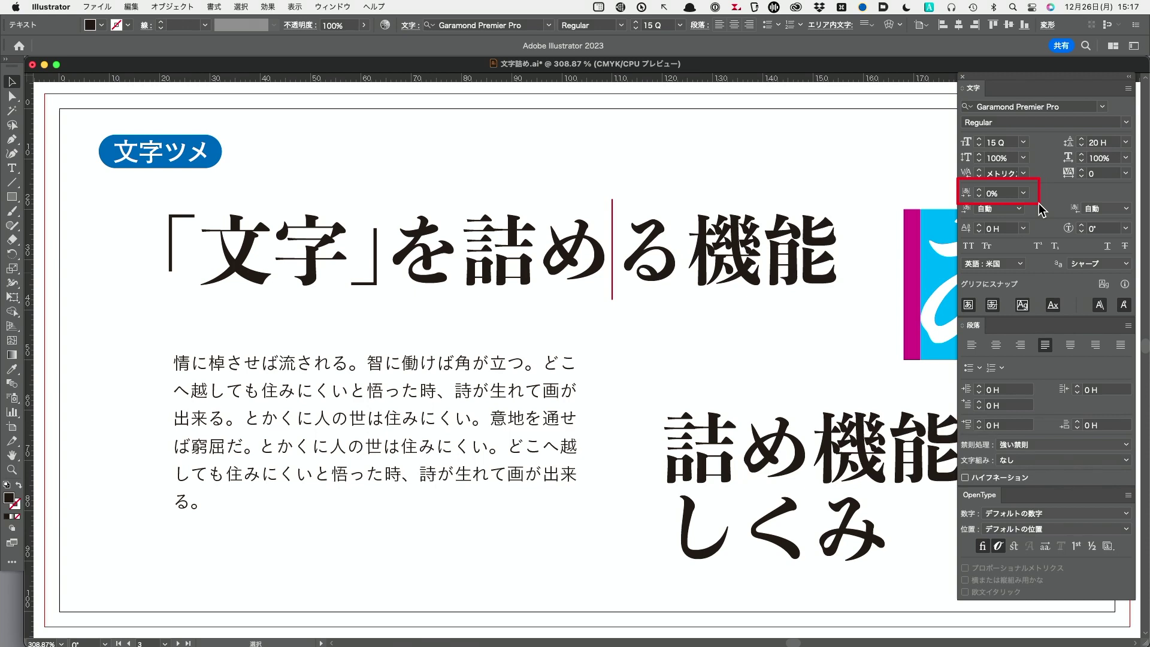
# Check the 文字ツメ options unchanged, then select る in the 「文字」を詰める機能 heading.
pyautogui.click(1024, 193)
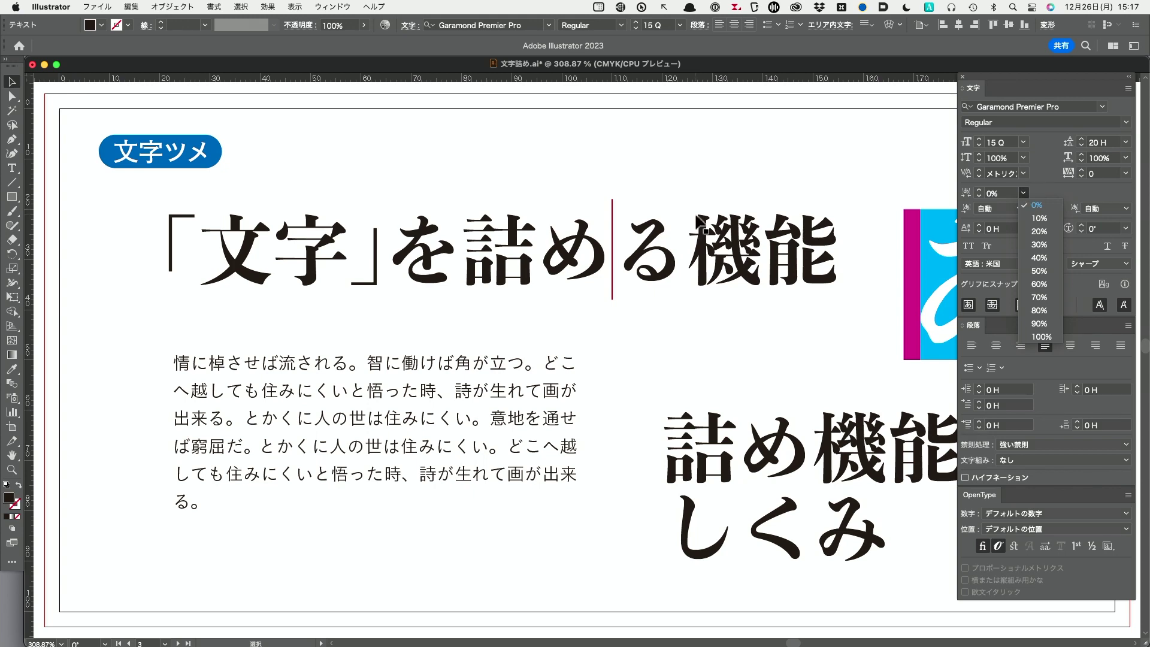
pyautogui.click(12, 174)
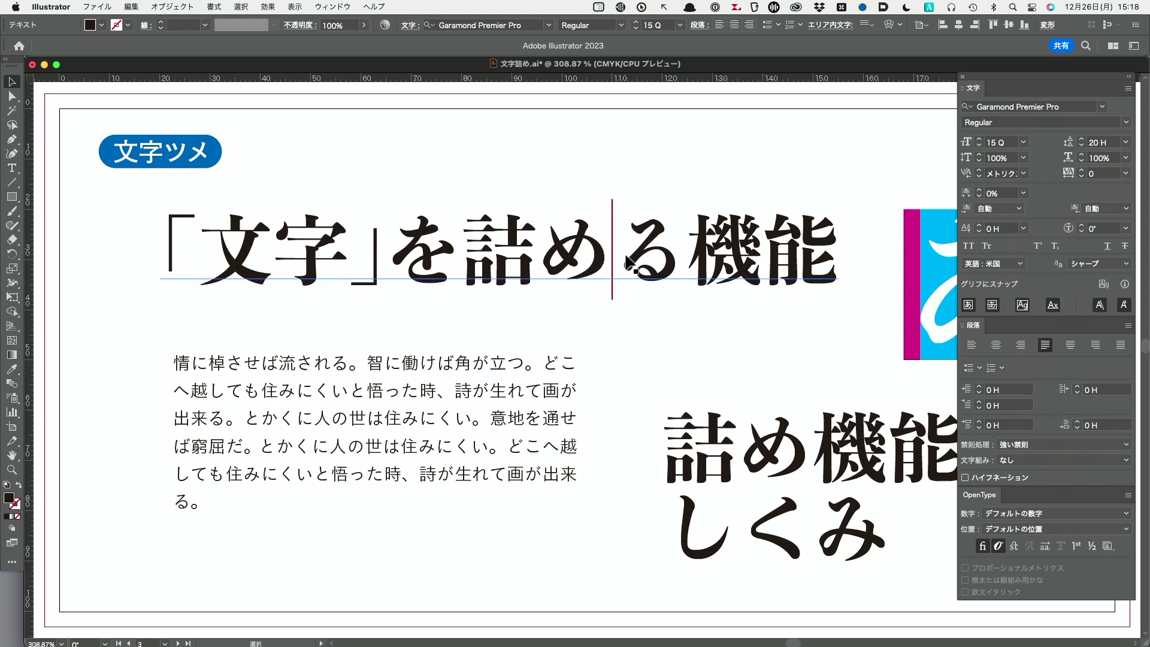
pyautogui.click(12, 167)
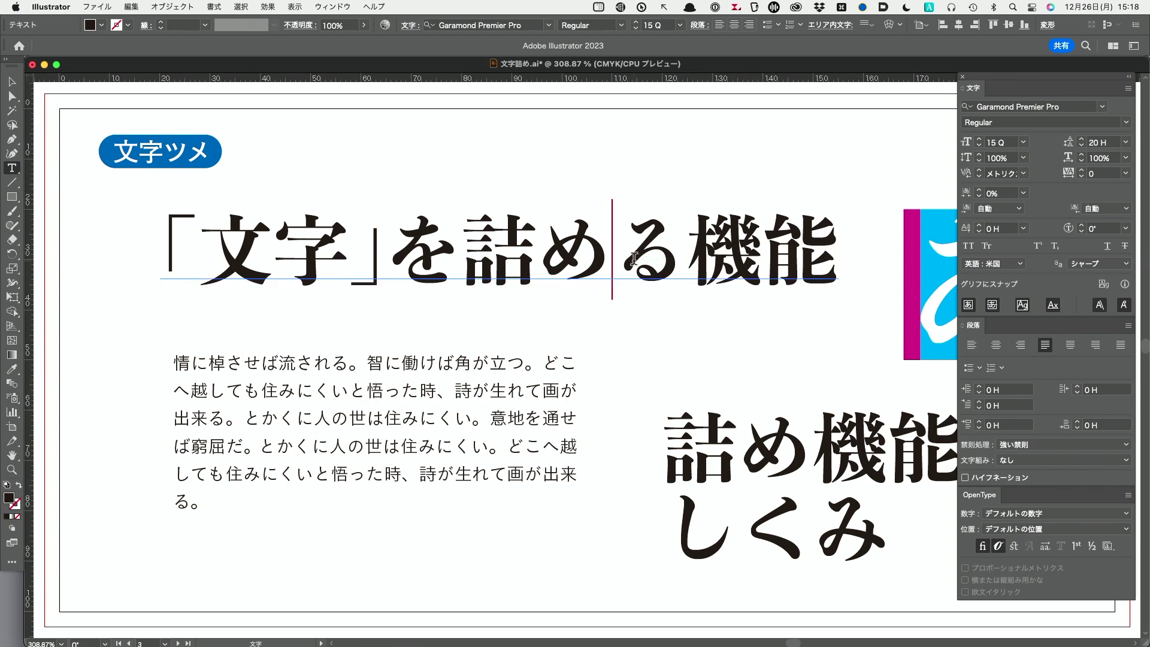
pyautogui.moveTo(613, 258); pyautogui.dragTo(668, 259)
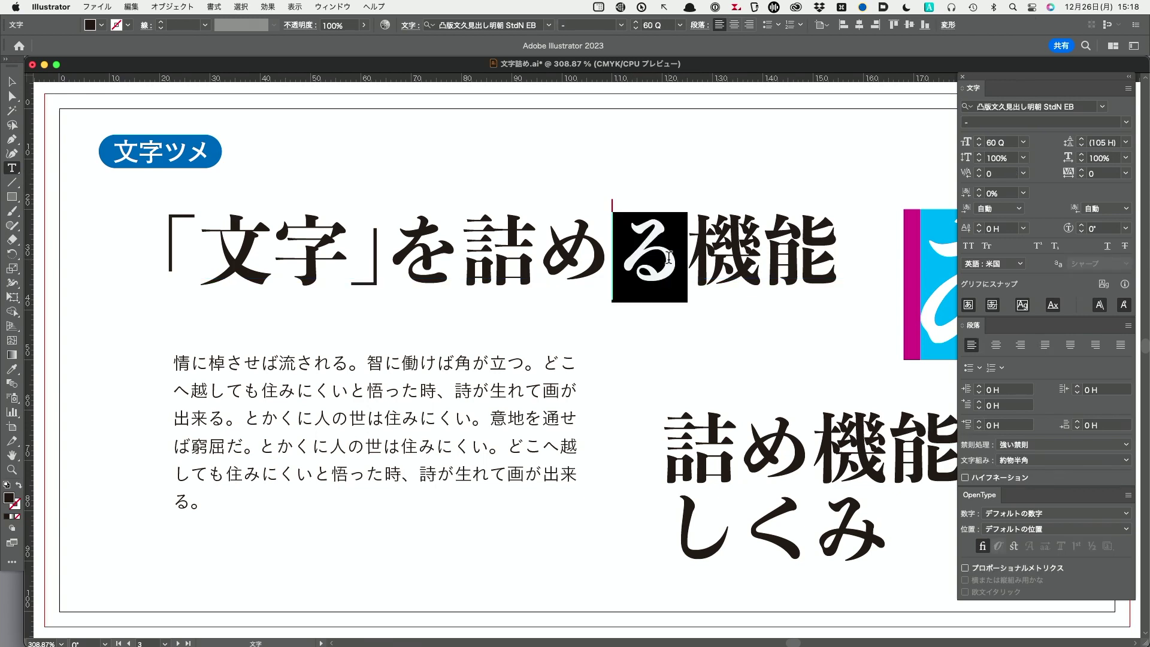
# Set 文字ツメ for る to 100% and pan to reveal the あ illustration.
pyautogui.click(1023, 193)
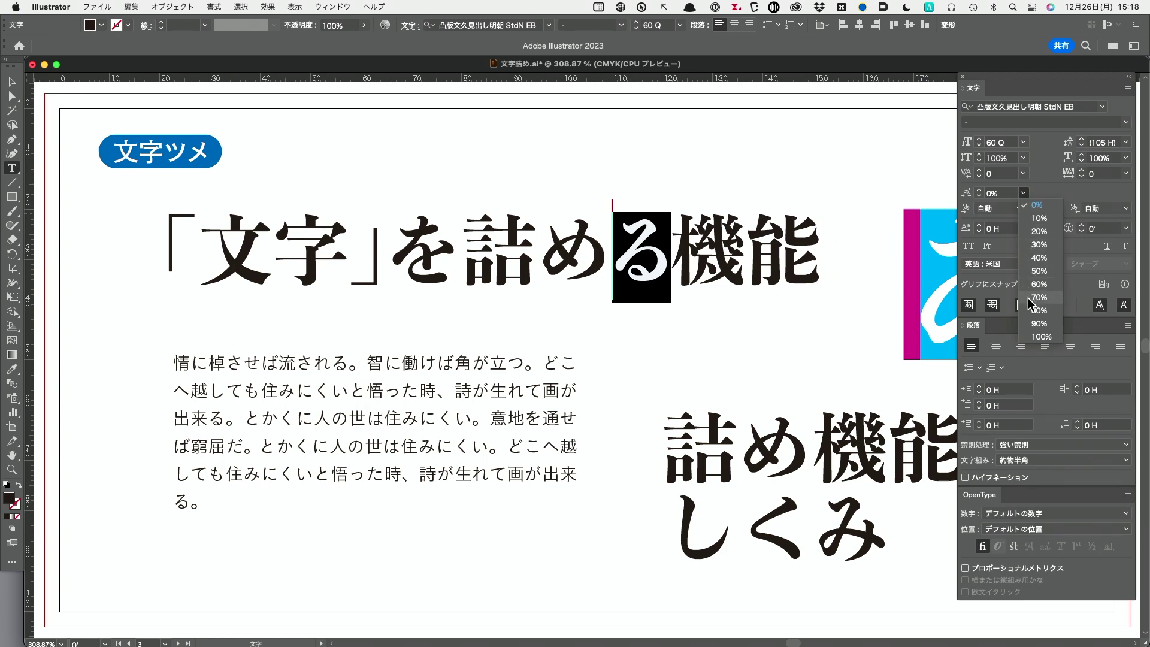
pyautogui.click(1034, 336)
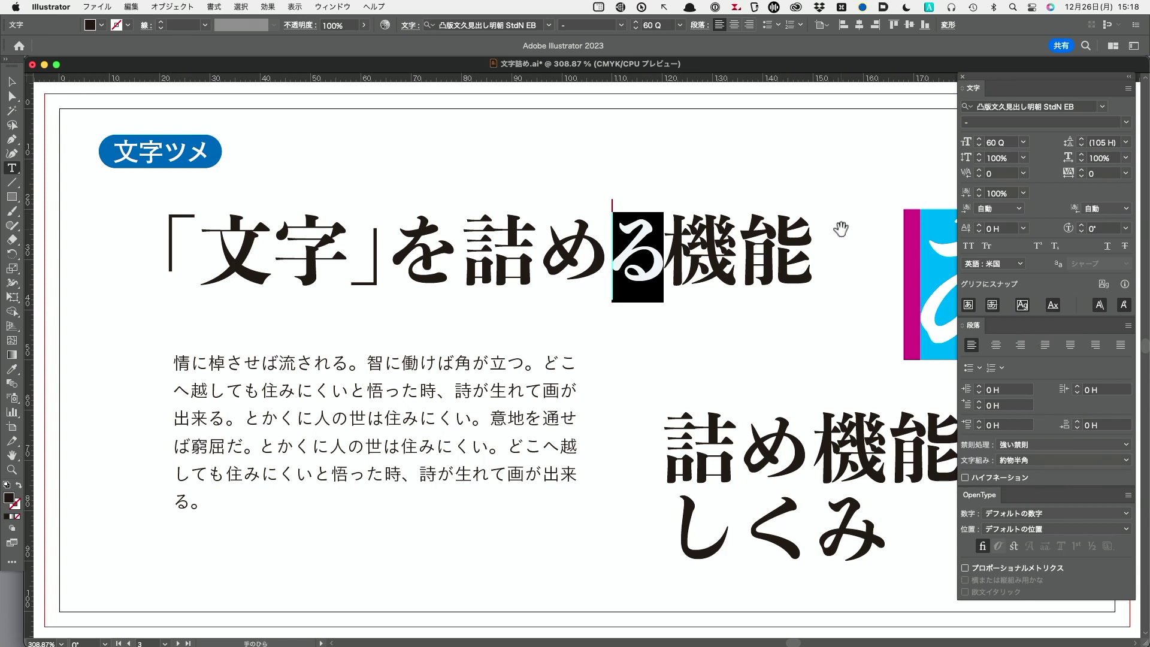
pyautogui.moveTo(845, 202); pyautogui.dragTo(689, 184)
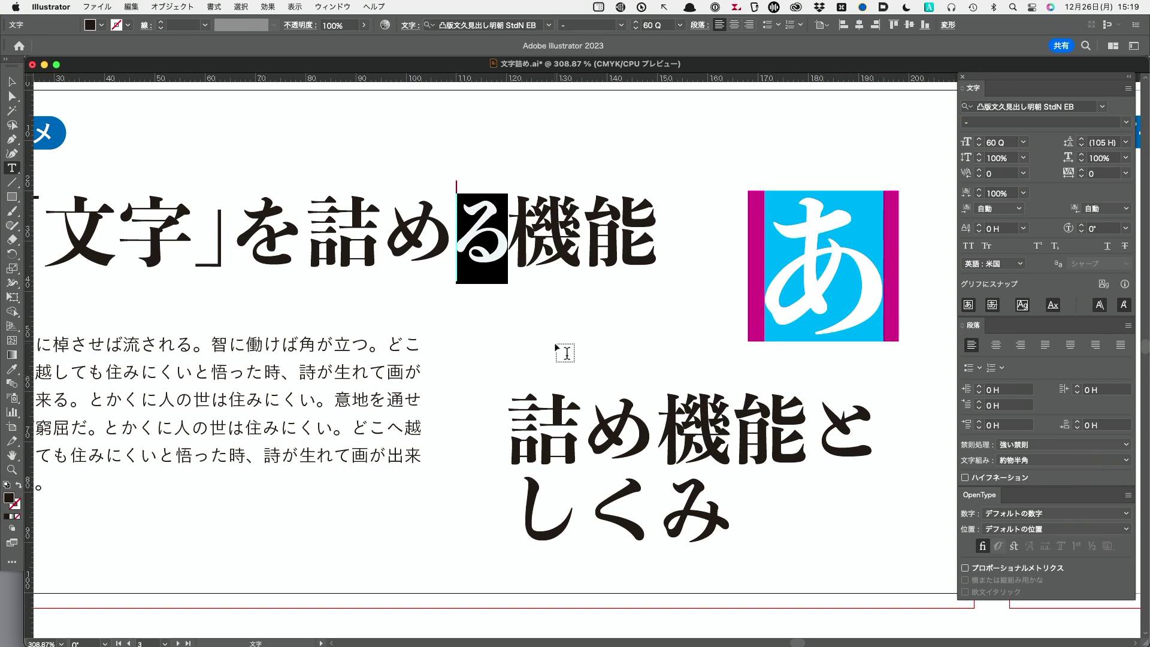
# Apply 15% 文字ツメ to the entire 14 Q body paragraph, fitting it on five lines.
pyautogui.hscroll(-5, 373, 365)
pyautogui.scroll(-1, 373, 366)
pyautogui.click(372, 367)
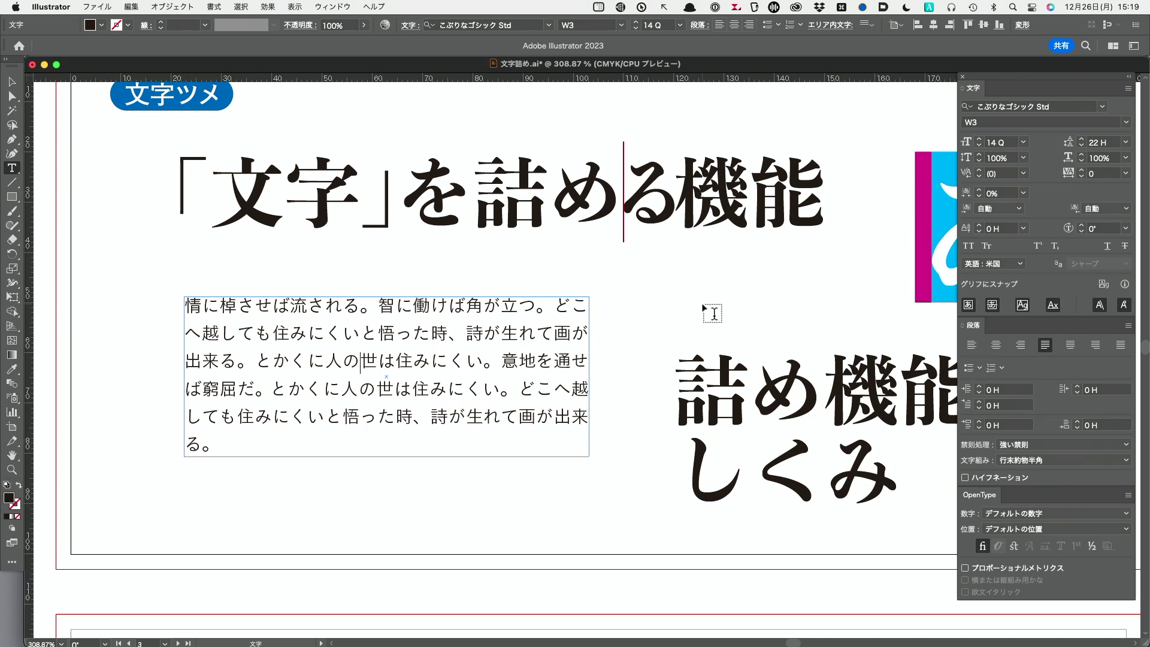
pyautogui.press('super+a')
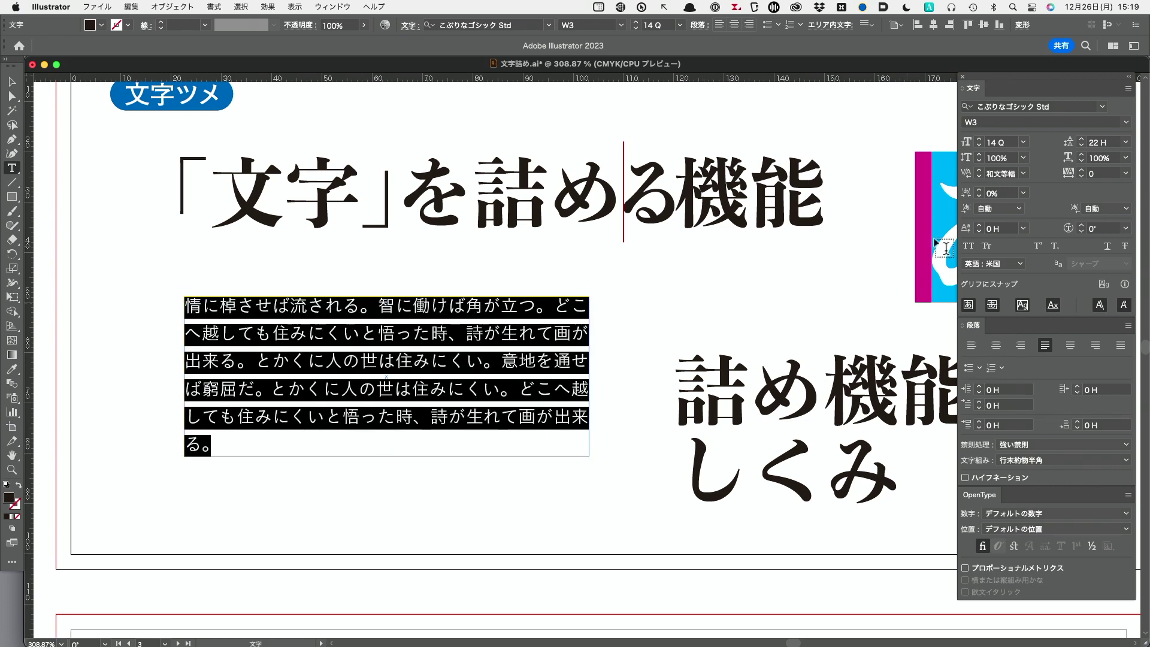
pyautogui.click(989, 198)
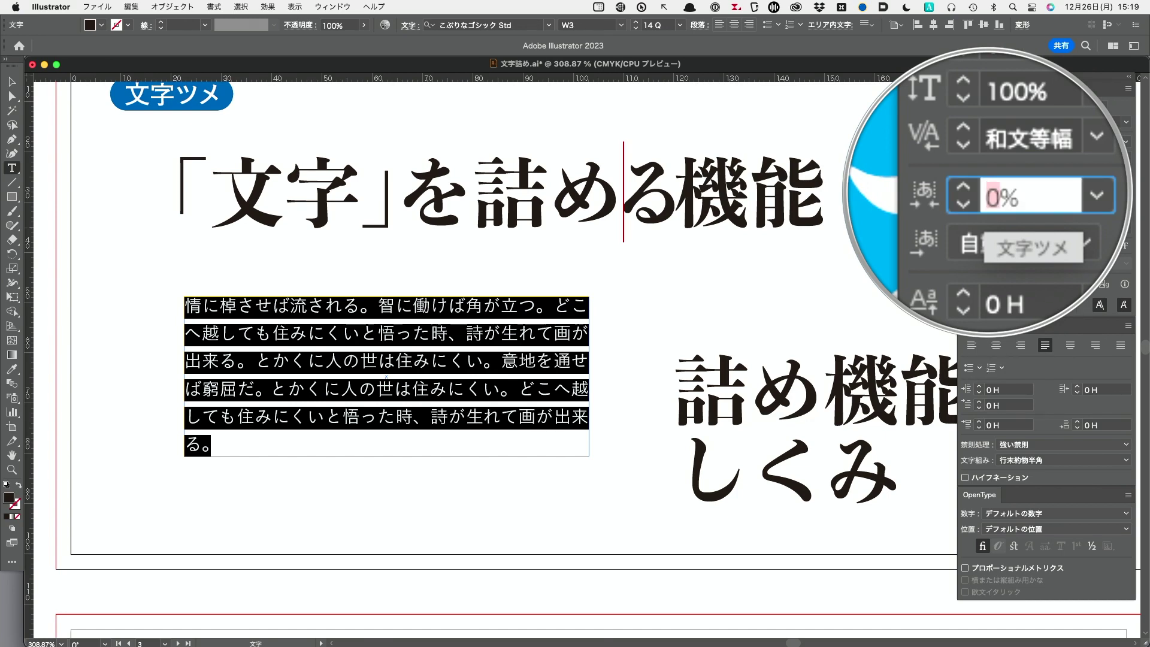
pyautogui.write('15')
pyautogui.press('Return')
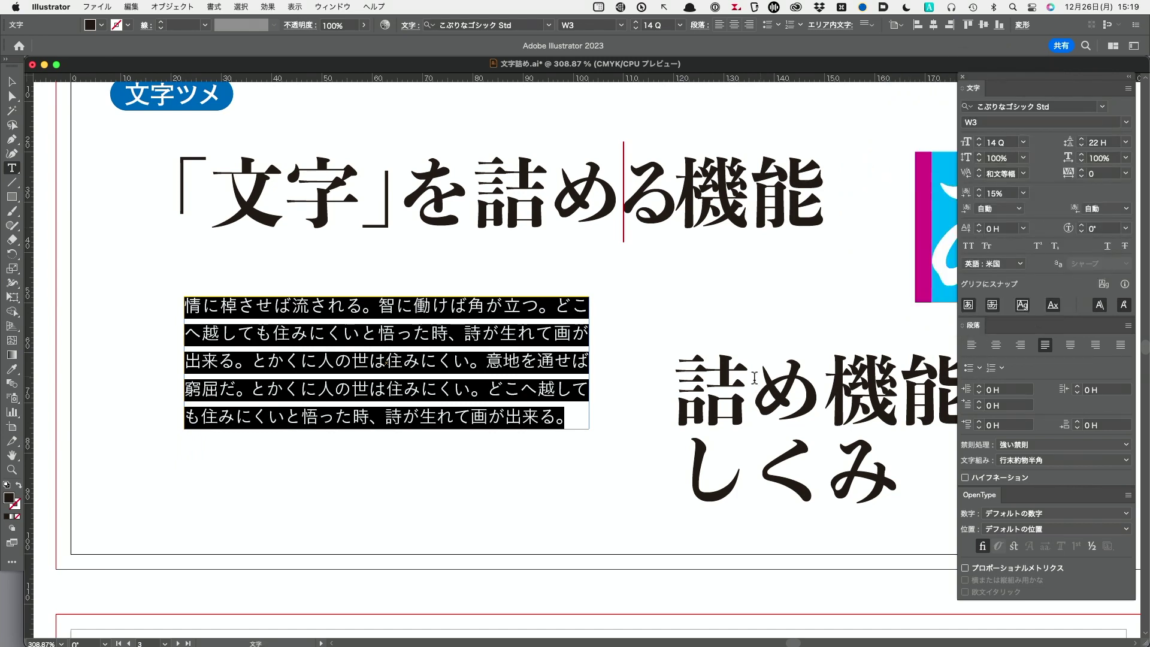
pyautogui.click(503, 388)
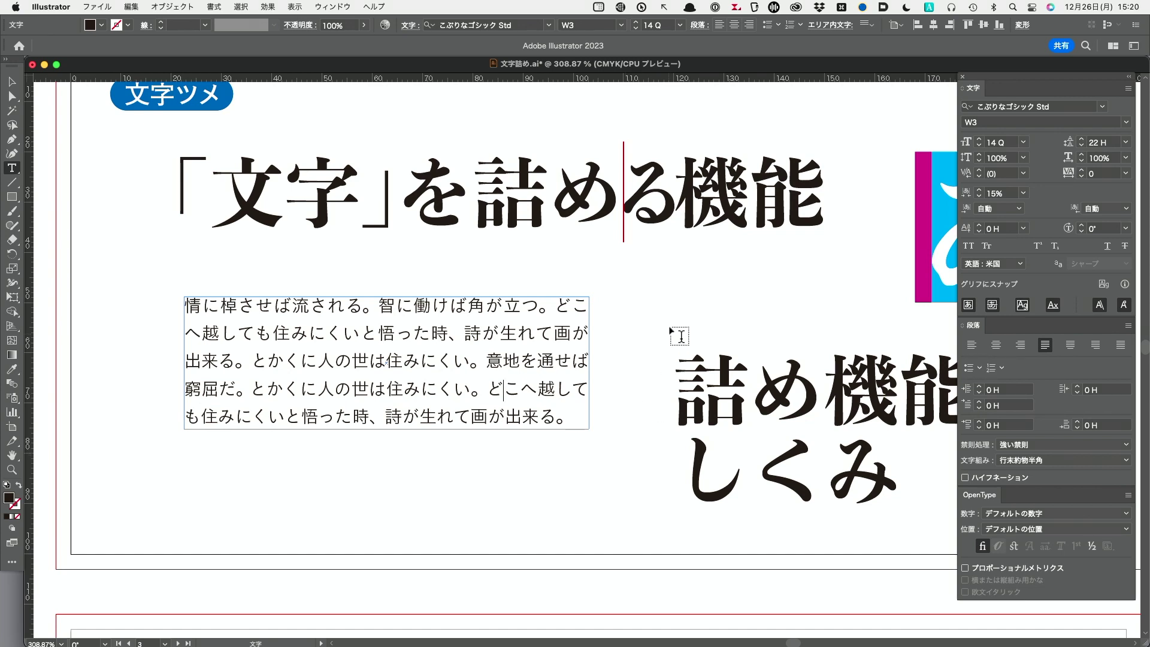
# Pan to the 詰め機能としくみ heading and place the caret before 詰.
pyautogui.press('Escape')
pyautogui.moveTo(827, 411); pyautogui.dragTo(629, 377)
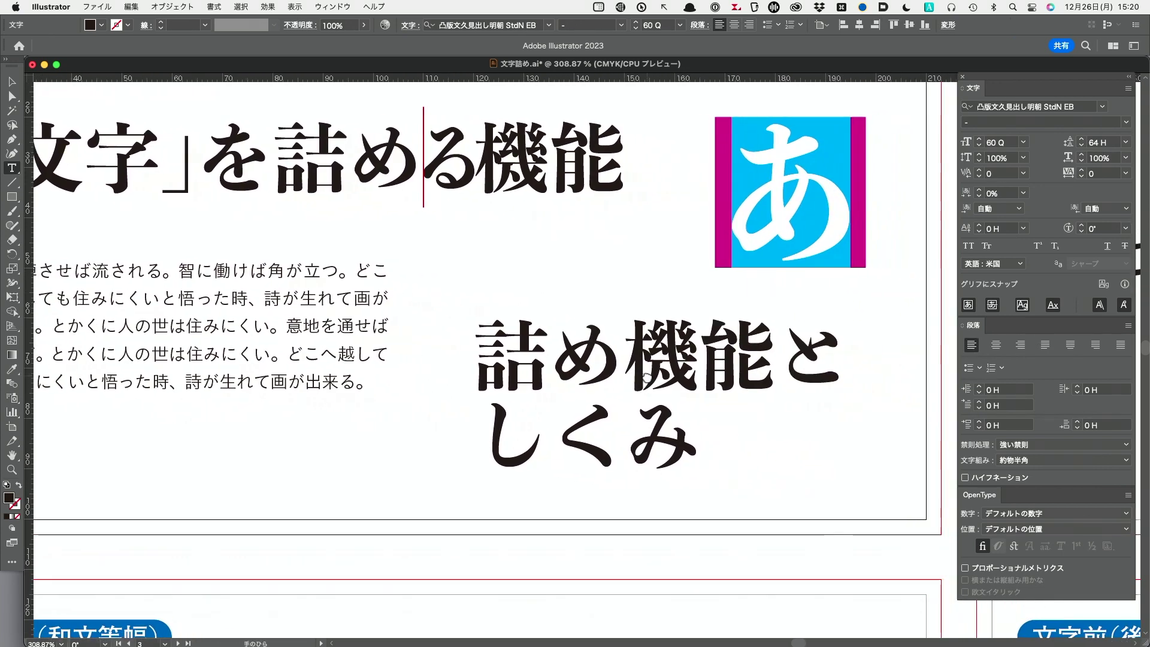
pyautogui.click(640, 374)
pyautogui.click(480, 341)
pyautogui.press('super+a')
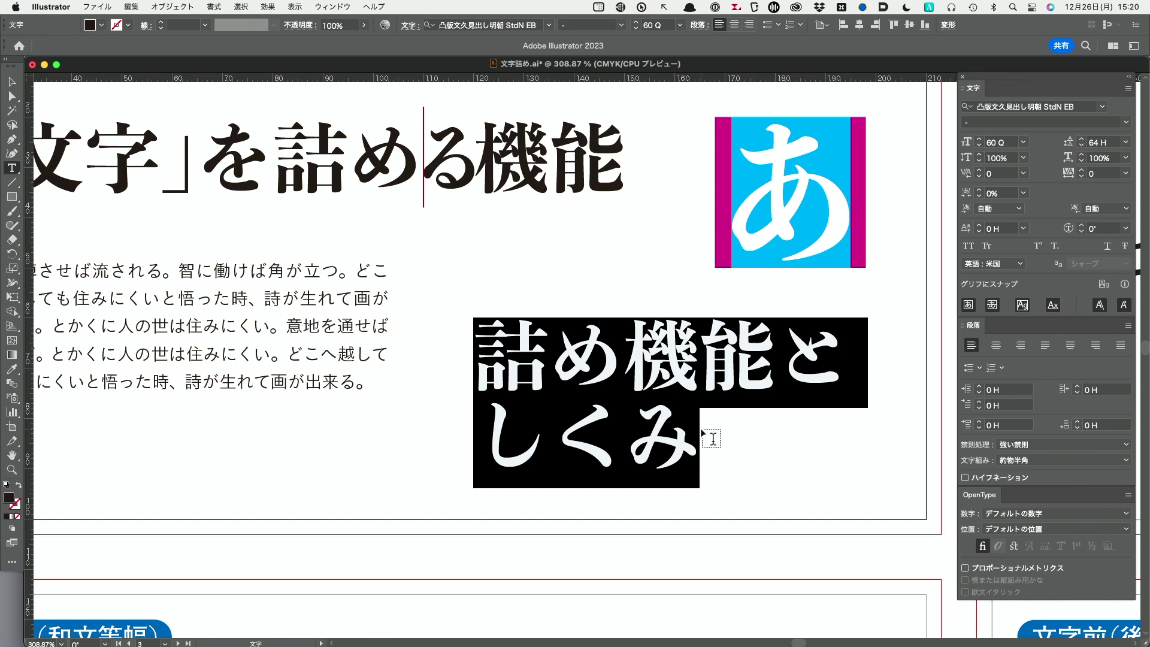
pyautogui.moveTo(477, 355); pyautogui.dragTo(525, 357)
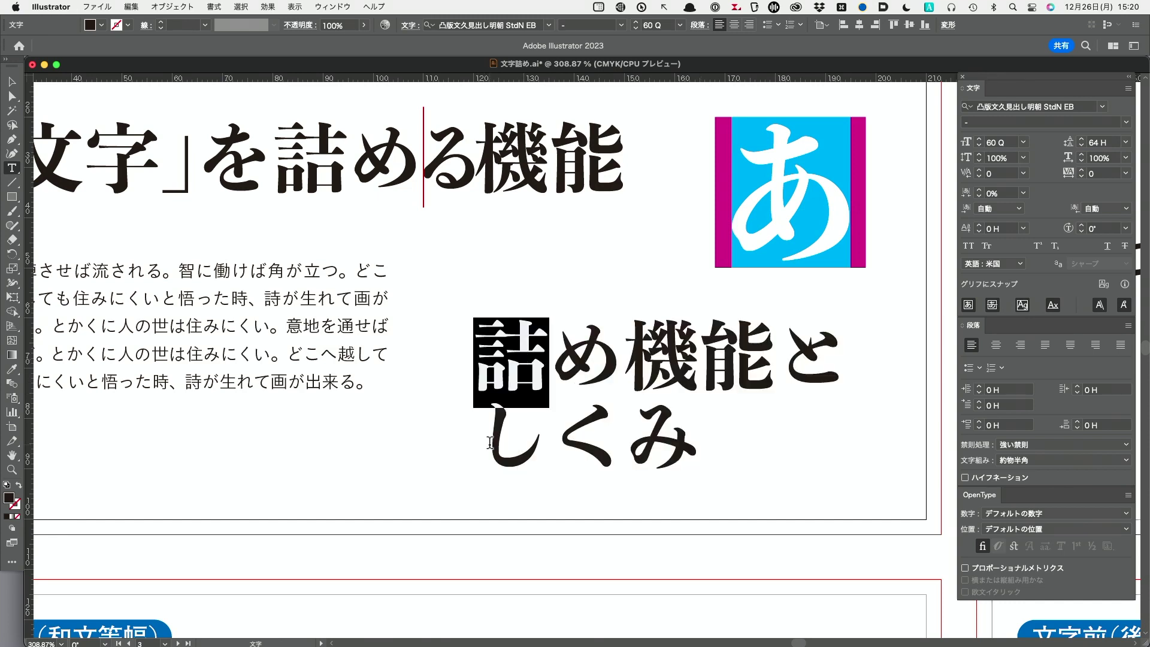
pyautogui.moveTo(487, 443); pyautogui.dragTo(527, 440)
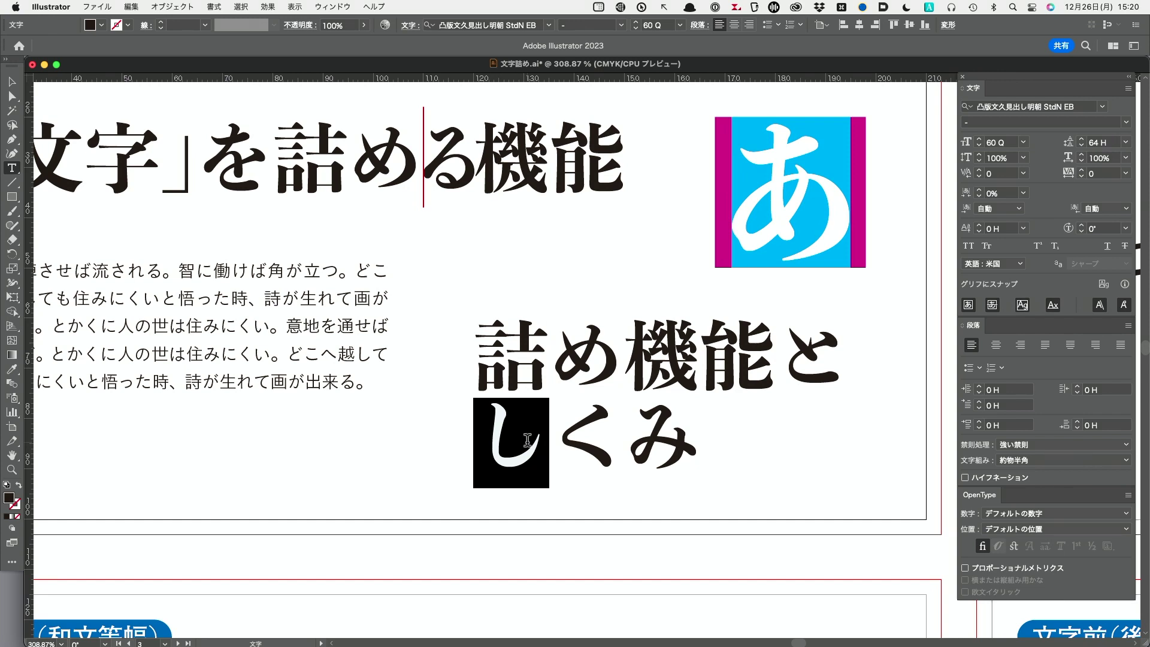
pyautogui.click(490, 341)
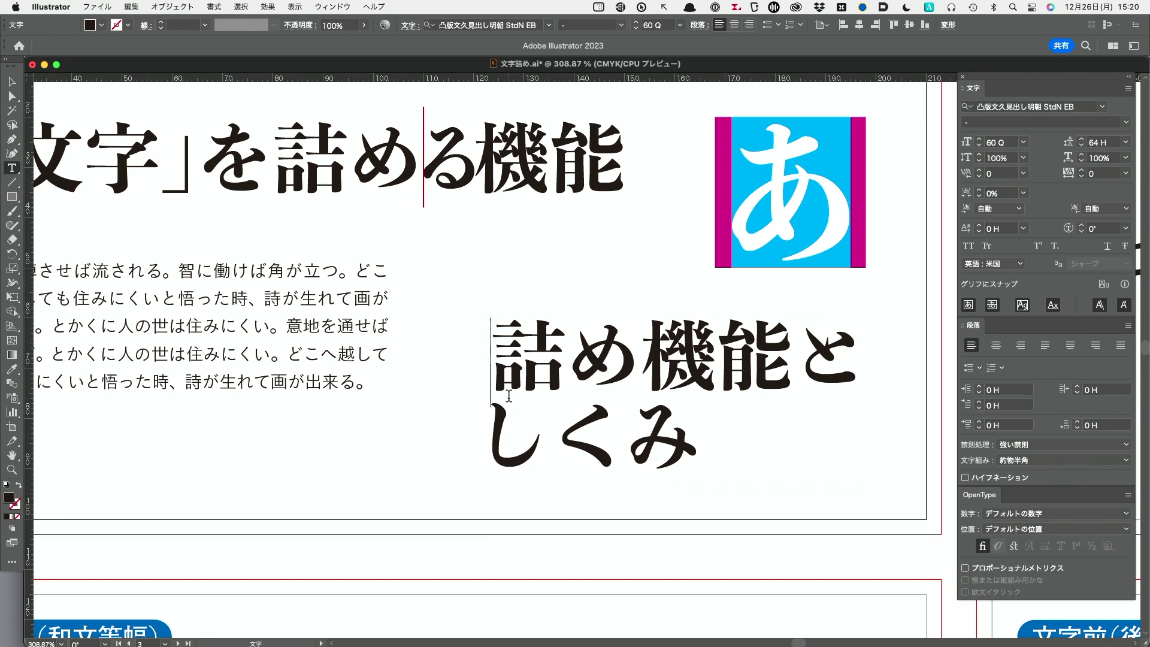
# Undo the leading space, preview 文字ツメ values on 詰め機能としくみ, and keep 0%.
pyautogui.press('super+z')
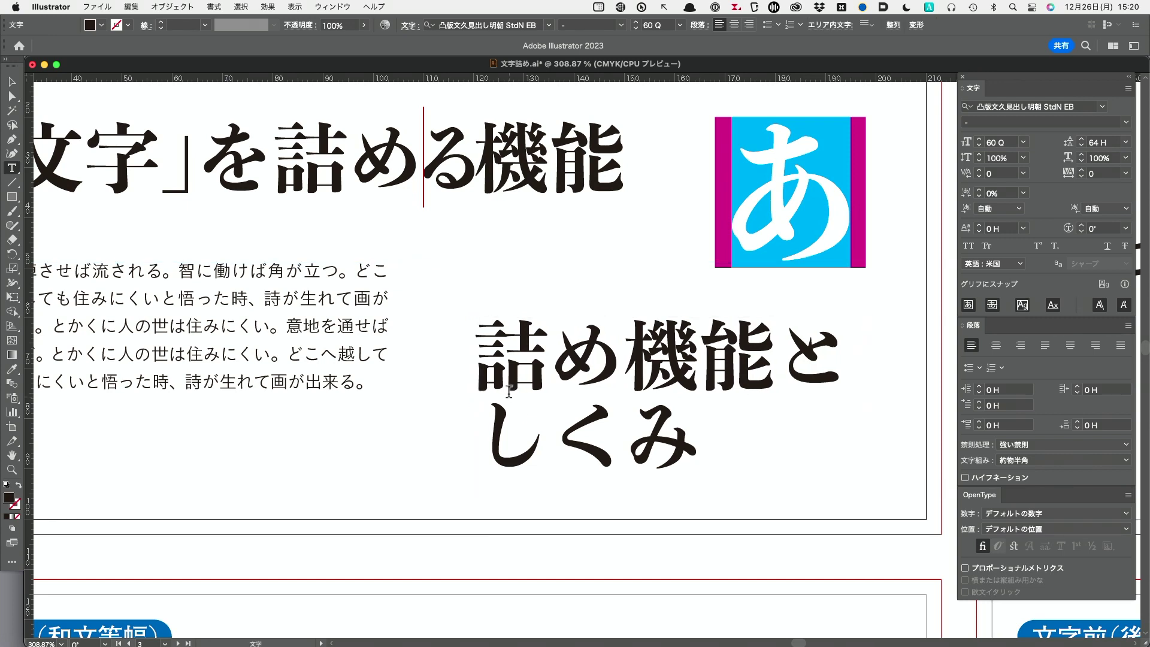
pyautogui.moveTo(477, 362); pyautogui.dragTo(747, 450)
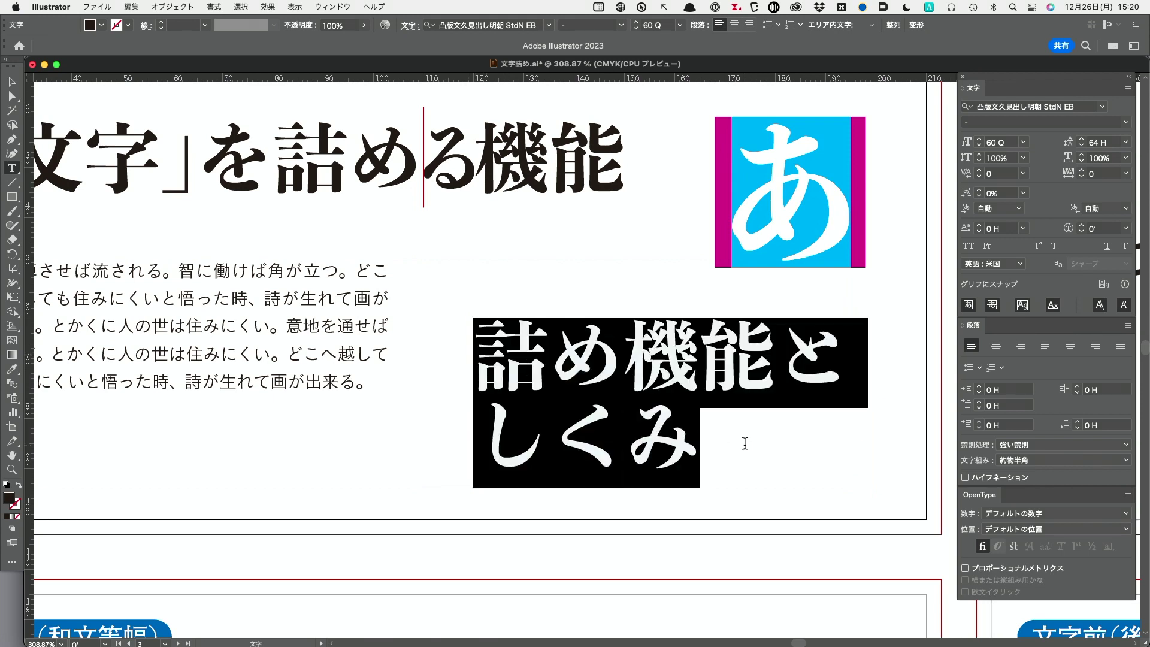
pyautogui.click(1025, 193)
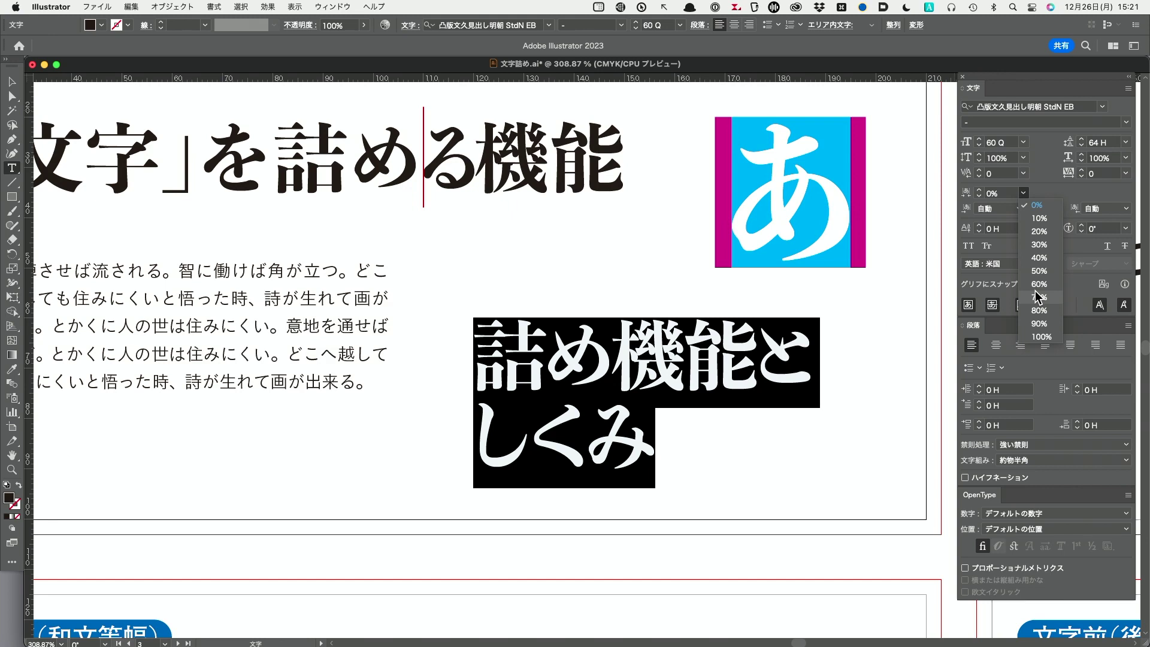
pyautogui.click(1038, 296)
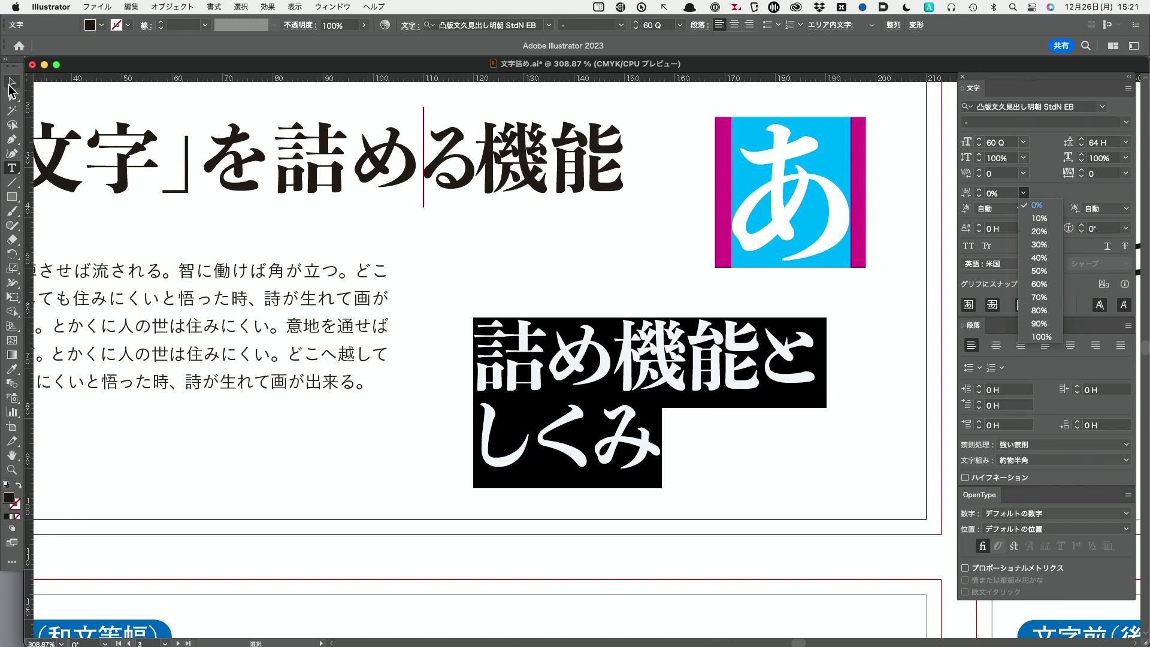
pyautogui.click(10, 83)
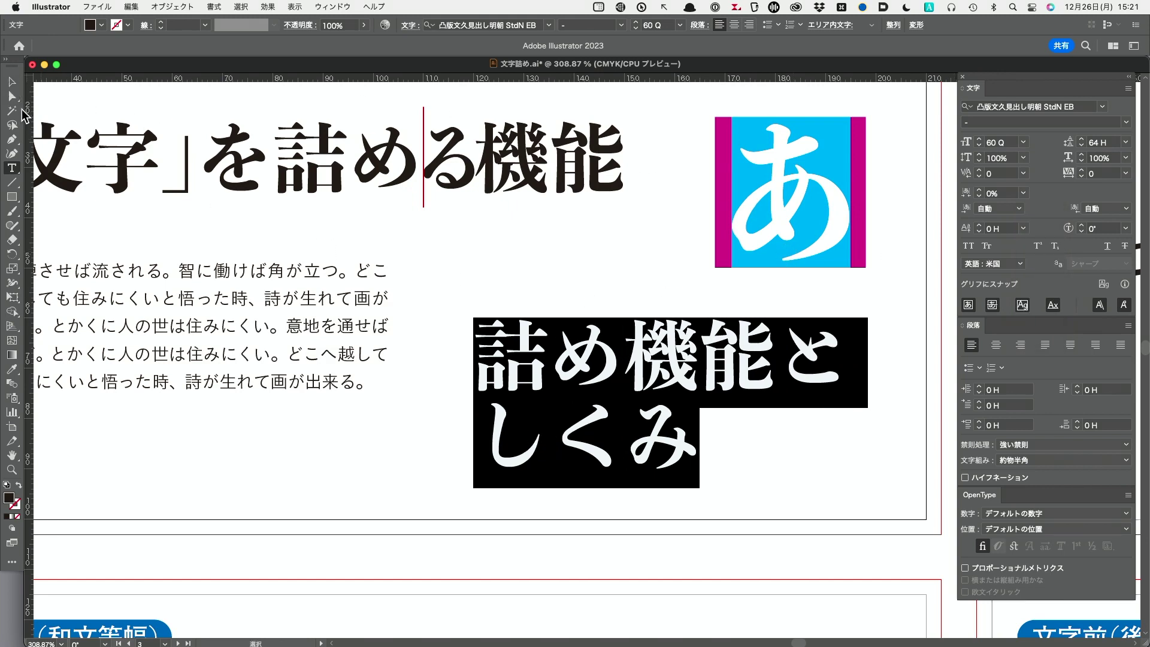
pyautogui.click(13, 83)
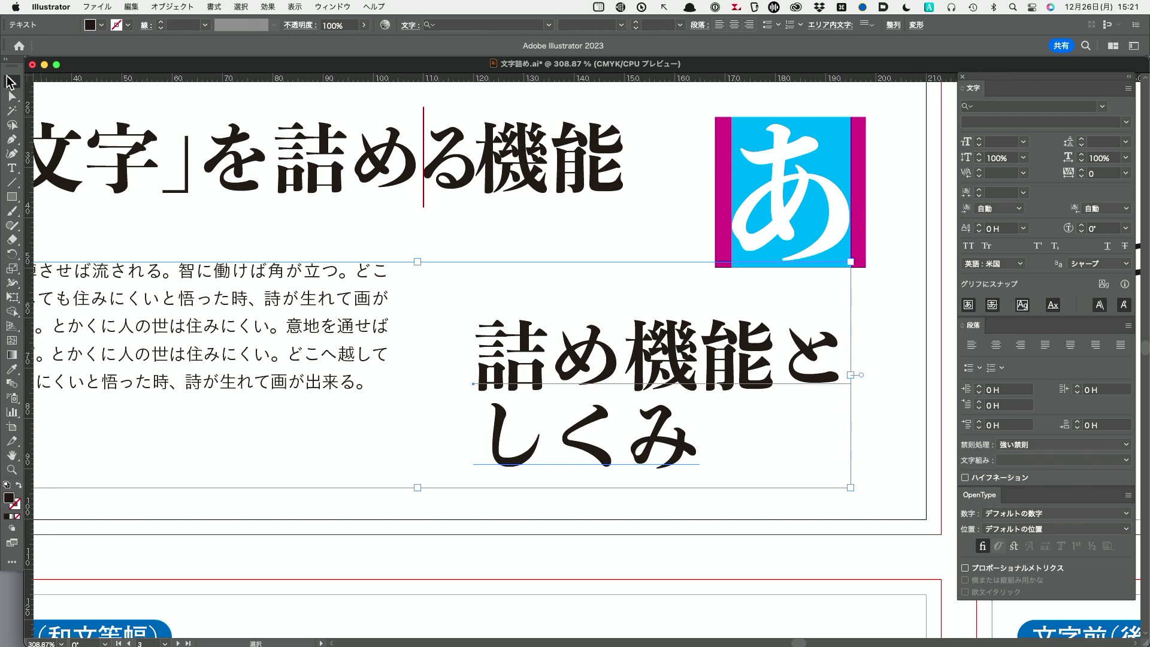
# On artboard 4, select the large katakana line and enable プロポーショナルメトリクス in the OpenType panel.
pyautogui.press('pagedown')
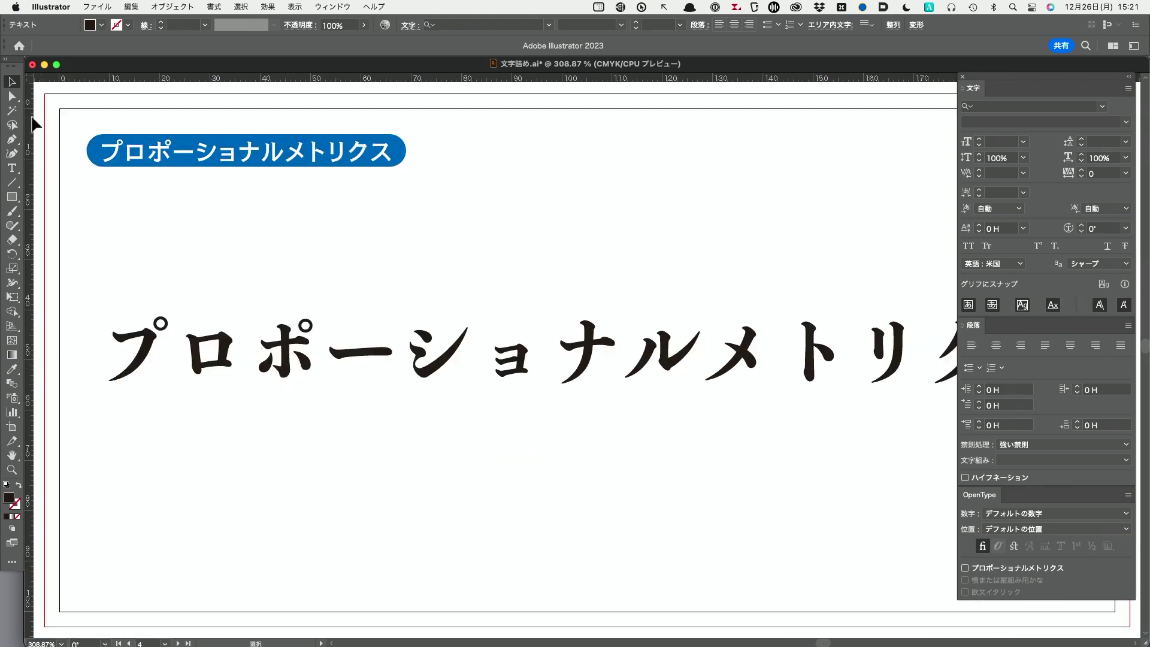
pyautogui.hscroll(3, 572, 228)
pyautogui.scroll(-2, 572, 228)
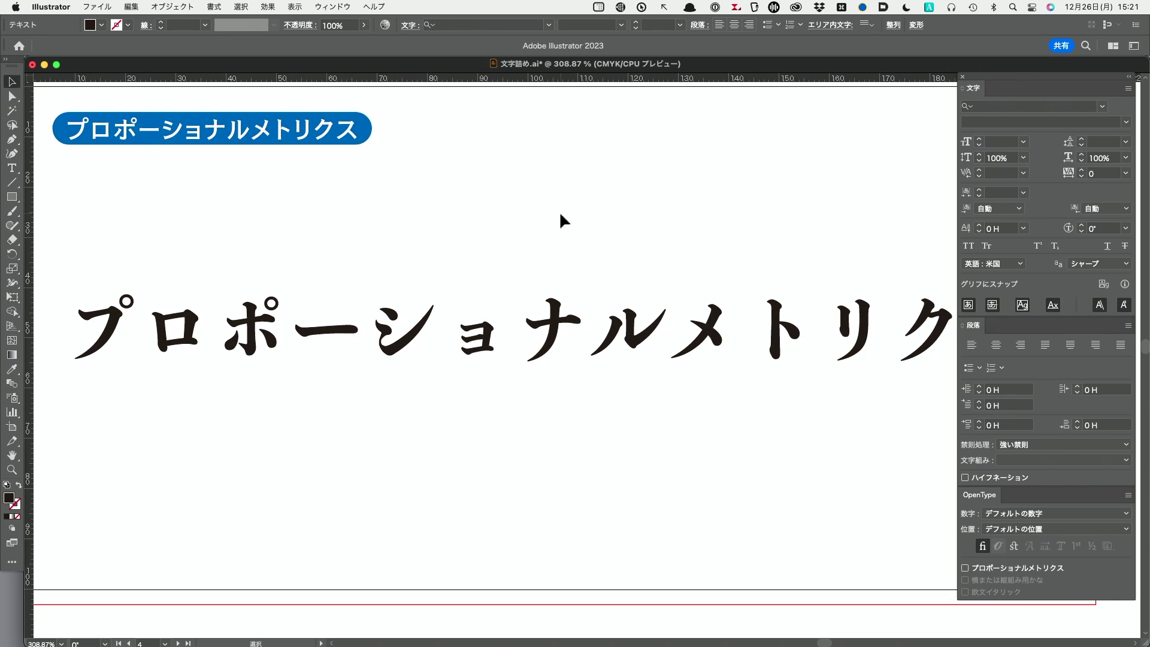
pyautogui.click(660, 371)
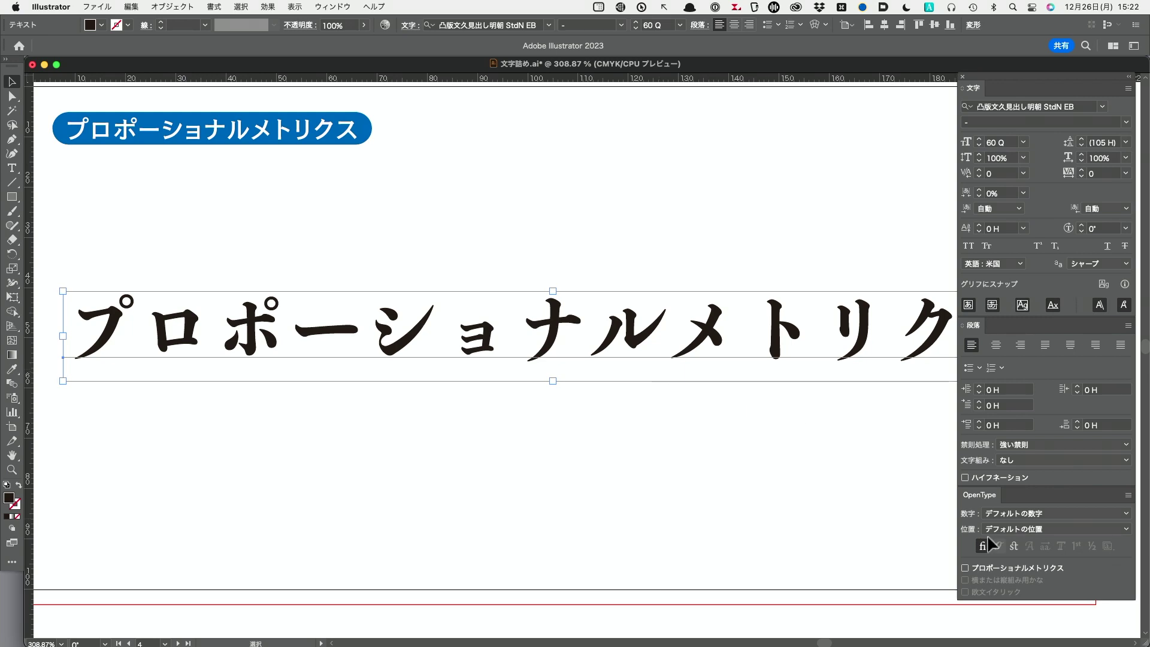
pyautogui.click(958, 559)
pyautogui.moveTo(957, 557); pyautogui.dragTo(1071, 580)
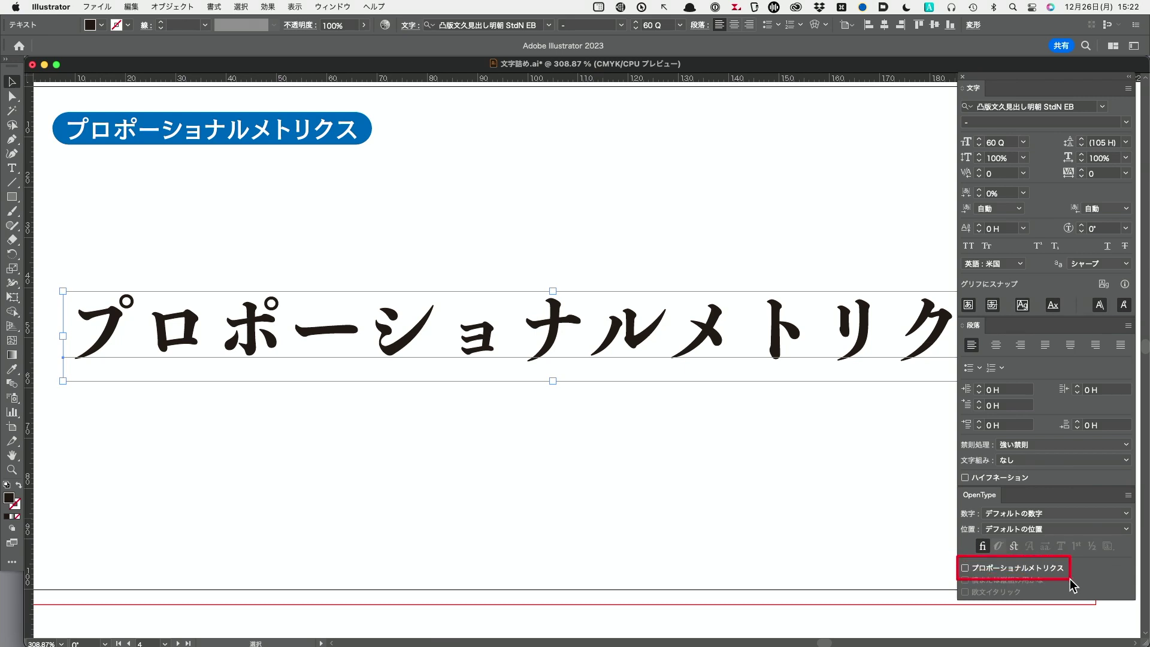
pyautogui.click(965, 567)
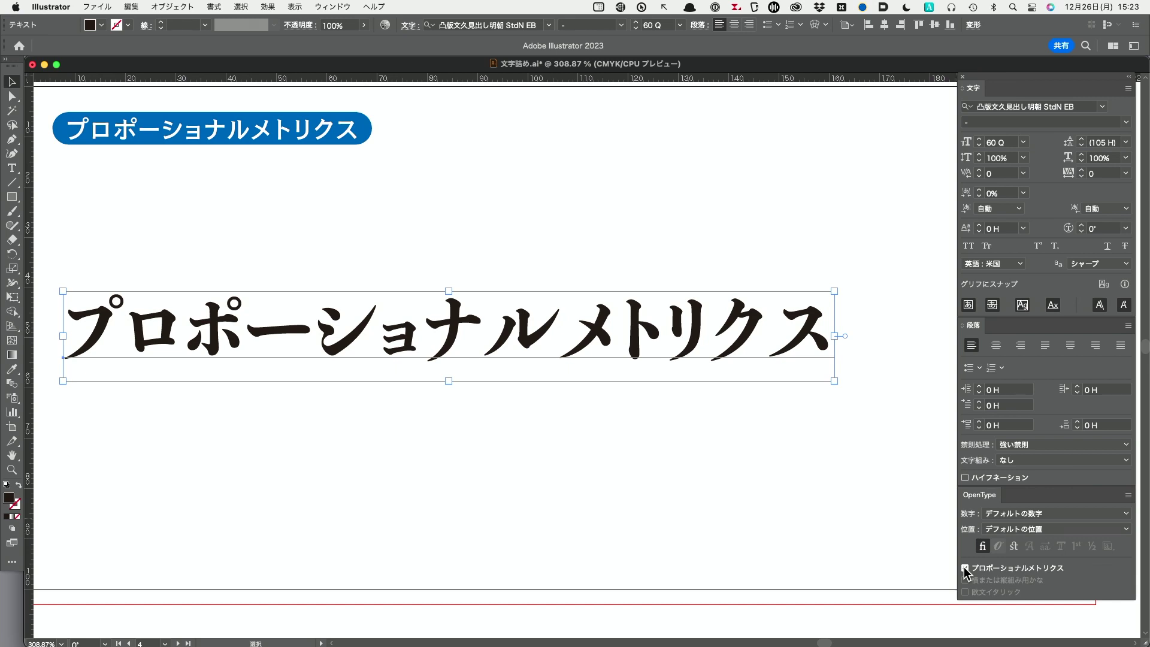
# Go to the カーニング（オプティカル） artboard and check the kerning method list, leaving kerning at 0.
pyautogui.hotkey('shift', 'pagedown')
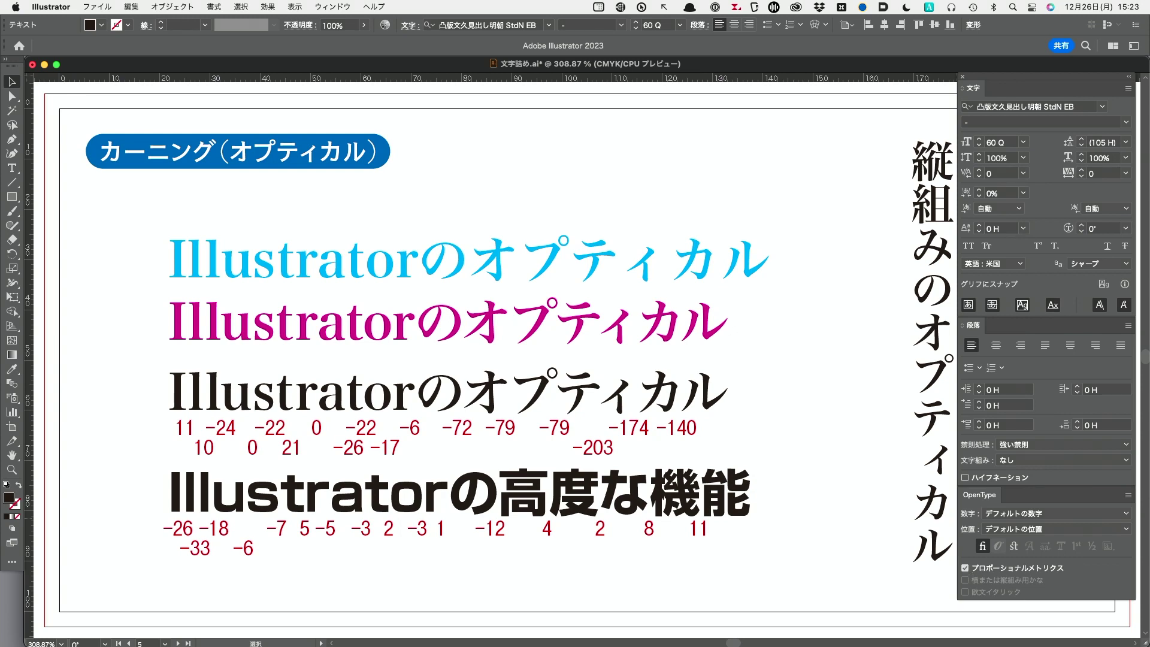
pyautogui.click(1023, 174)
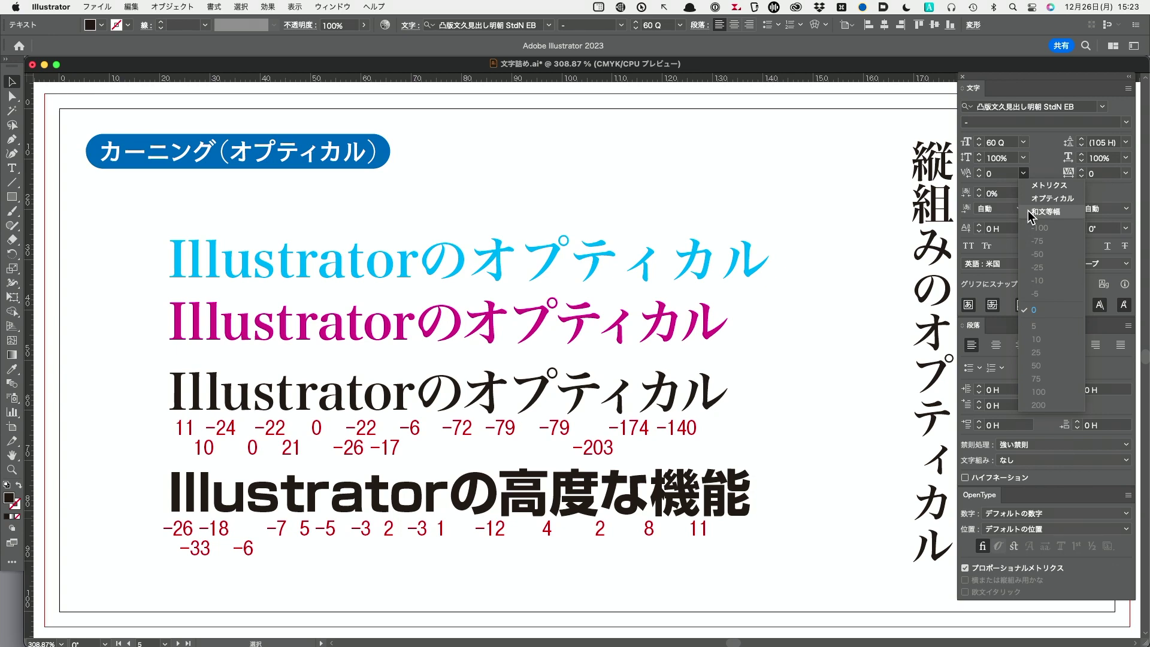
pyautogui.click(575, 142)
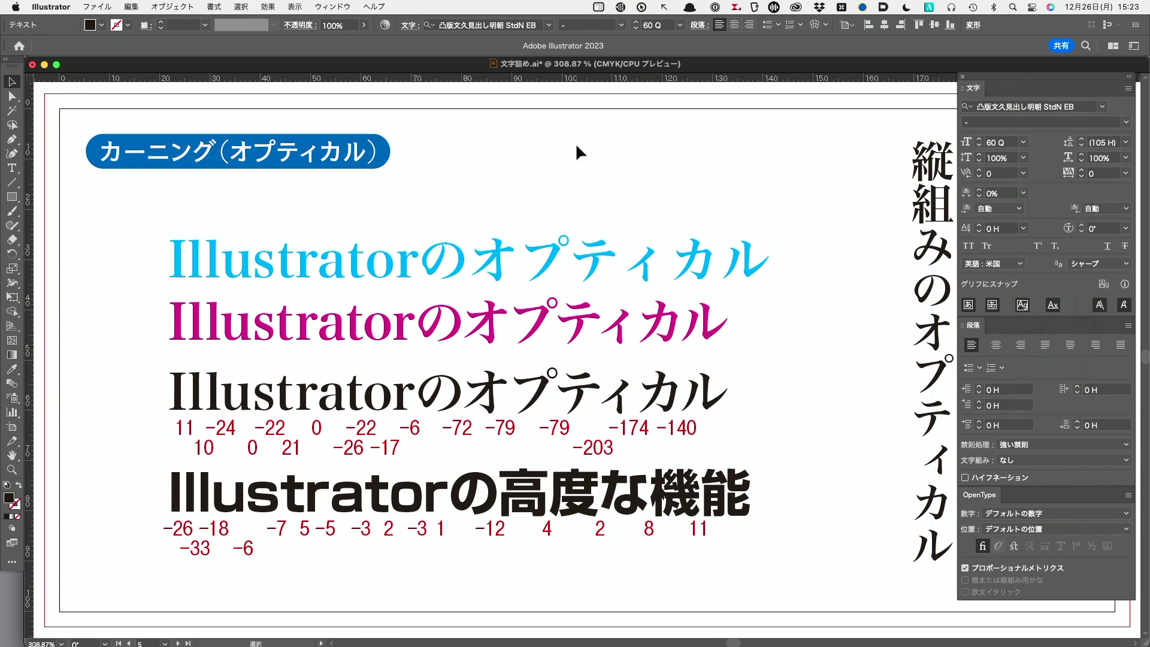
pyautogui.click(592, 250)
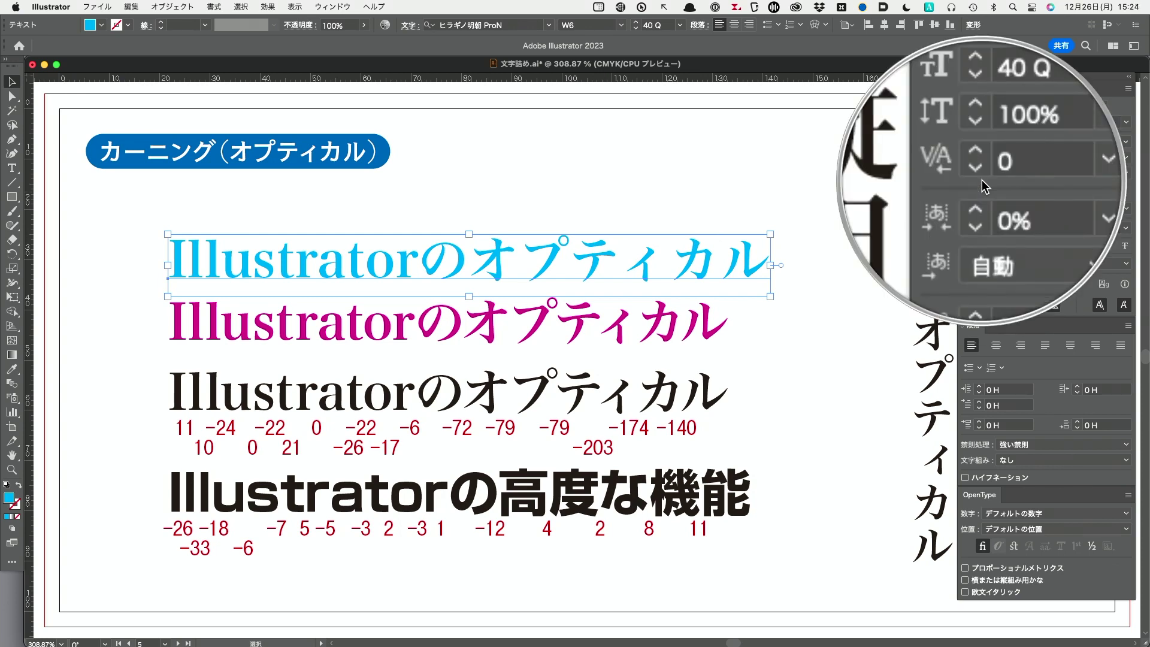
pyautogui.click(601, 359)
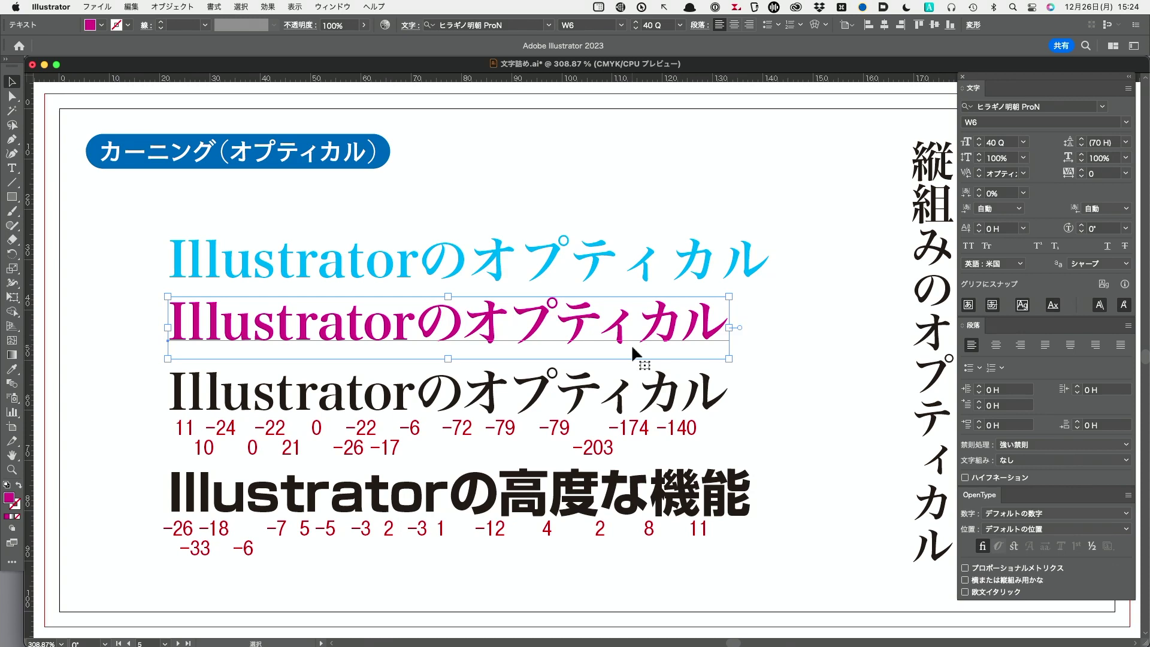
pyautogui.moveTo(488, 336); pyautogui.dragTo(487, 267)
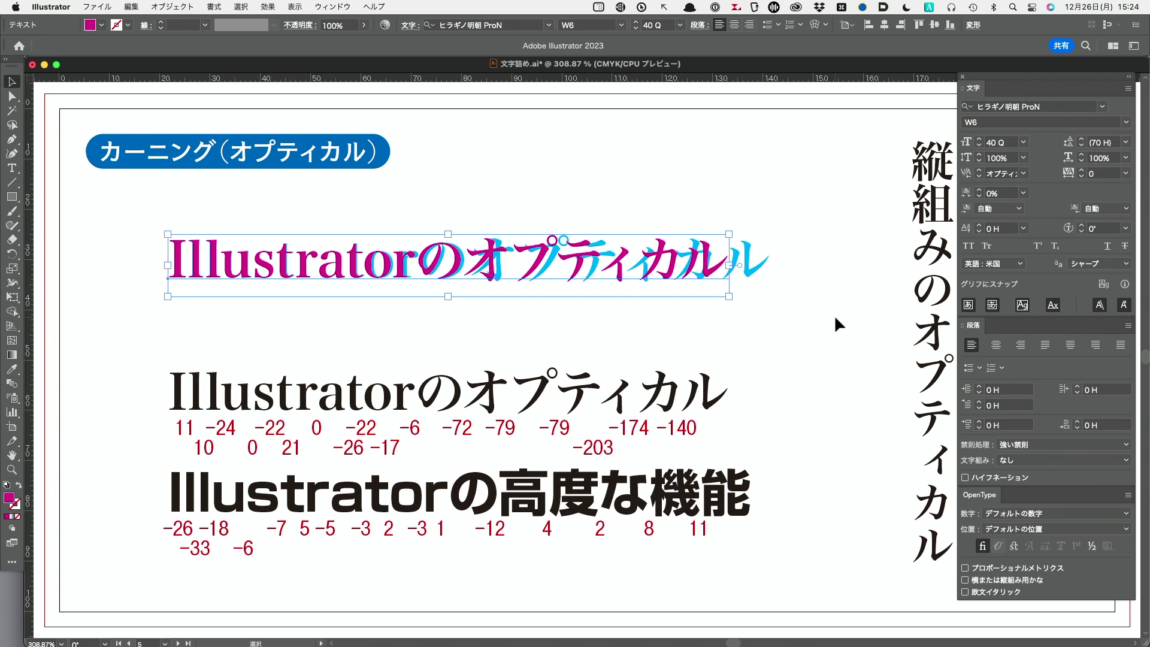
pyautogui.press('super+z')
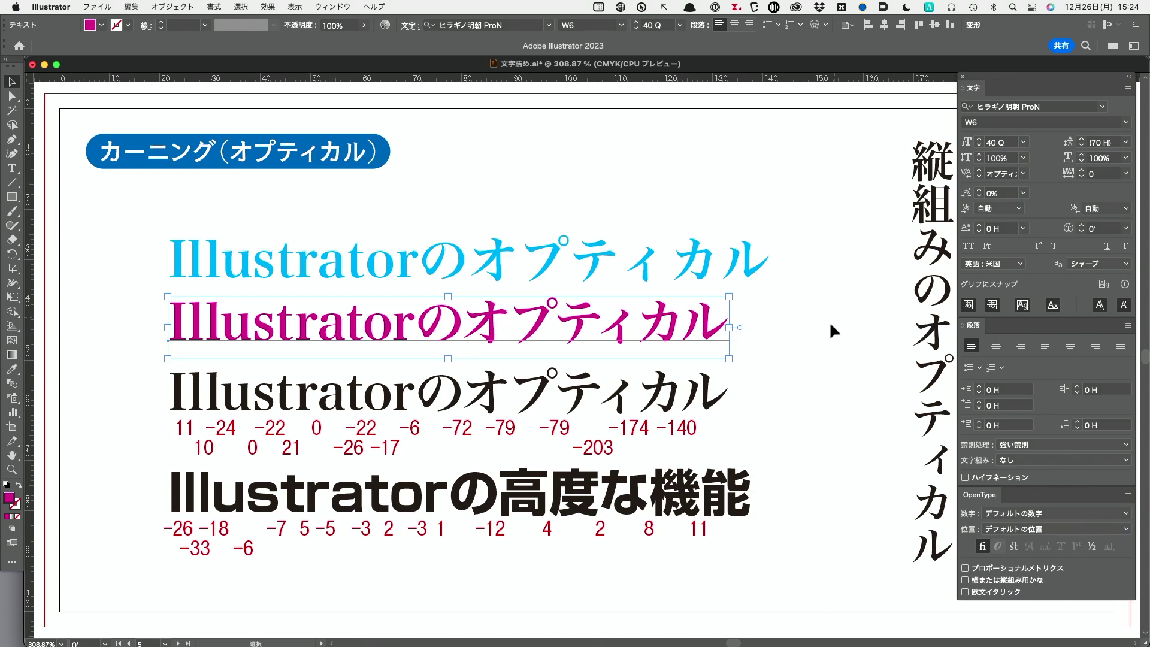
pyautogui.click(12, 168)
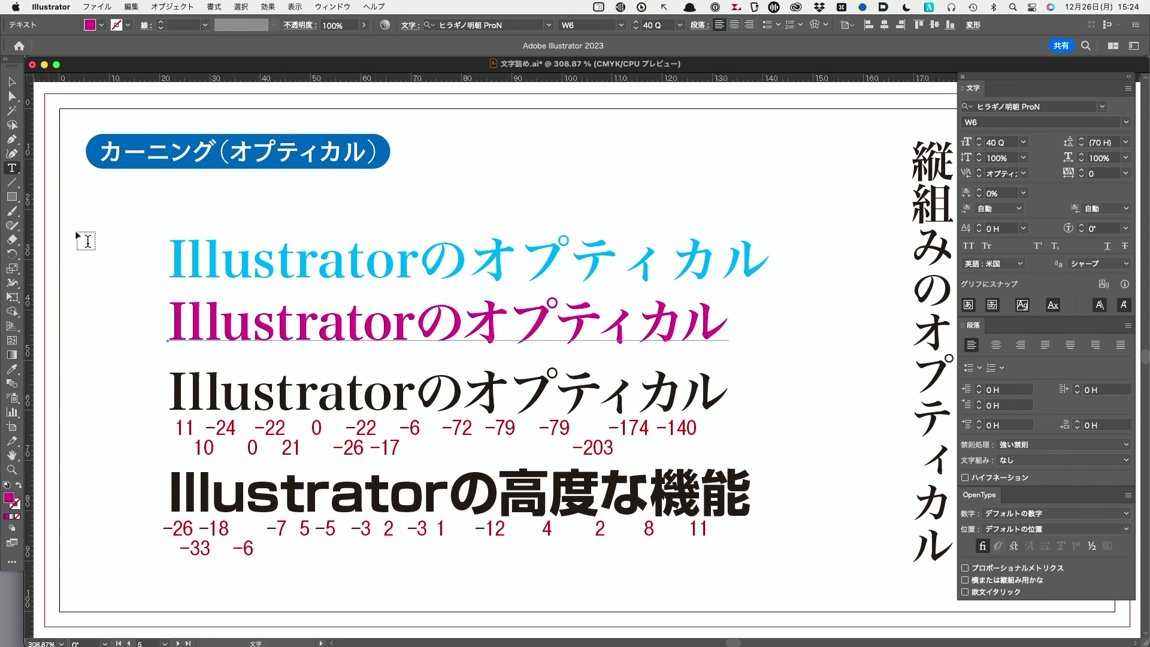
pyautogui.click(191, 385)
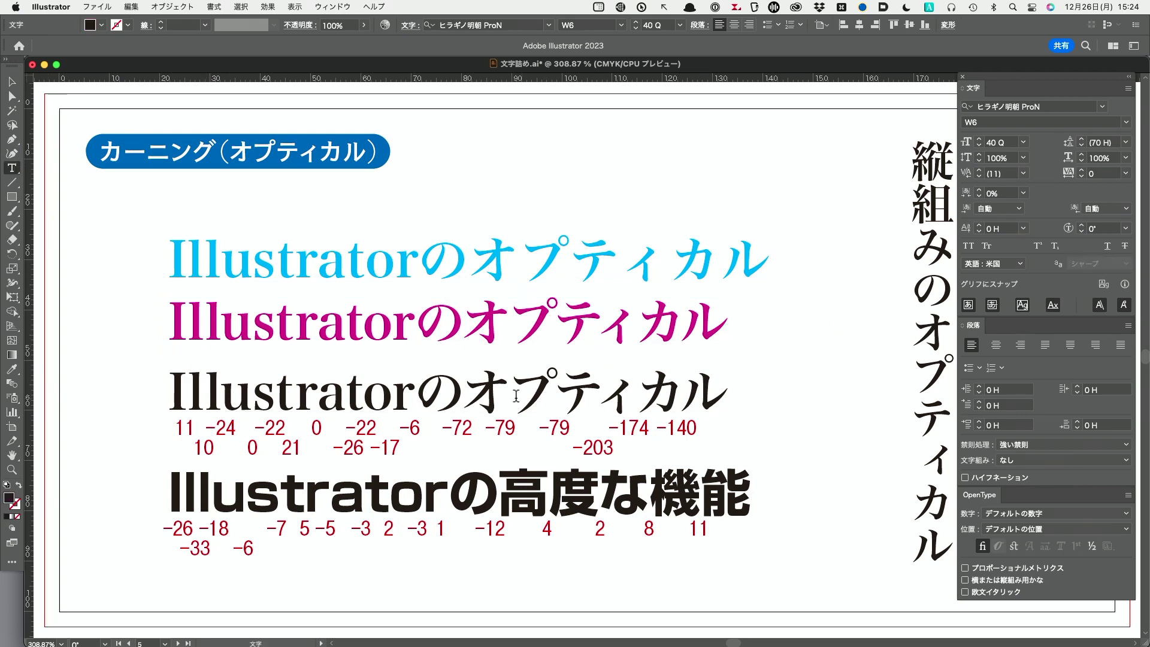
pyautogui.click(514, 396)
pyautogui.press('Right')
pyautogui.press('Right')
pyautogui.moveTo(143, 407); pyautogui.dragTo(739, 466)
pyautogui.moveTo(473, 459); pyautogui.dragTo(775, 546)
# Exit text editing and check kerning of the vertical samples: left at 0, right optical.
pyautogui.hscroll(3, 800, 429)
pyautogui.hscroll(4, 675, 411)
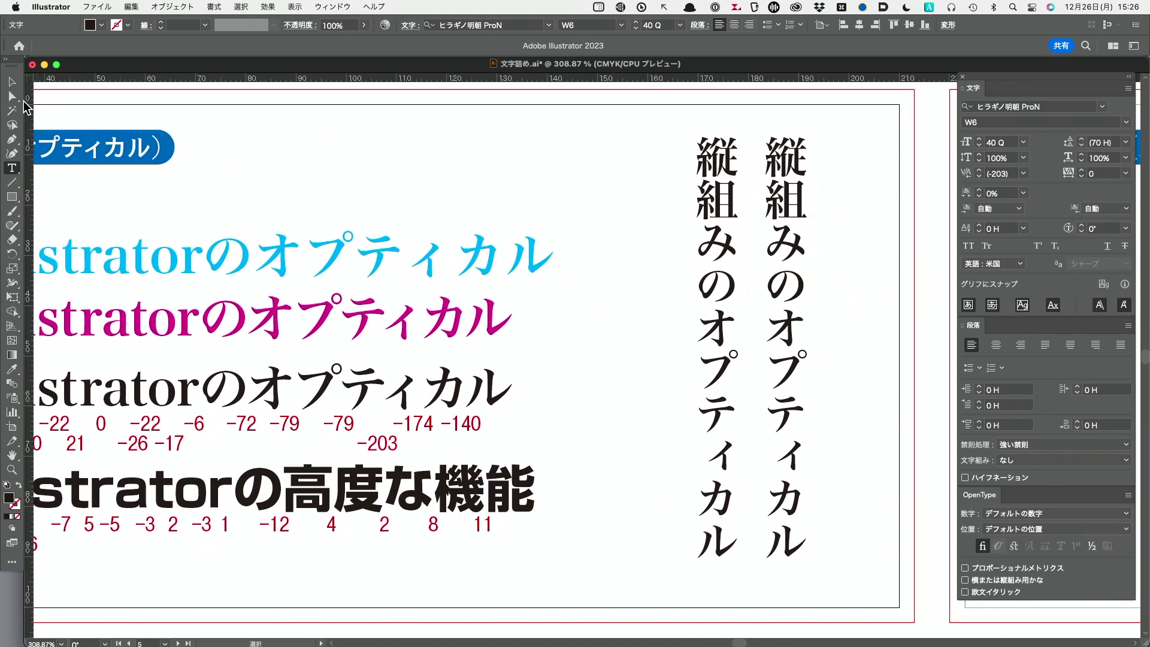
pyautogui.press('Escape')
pyautogui.click(725, 213)
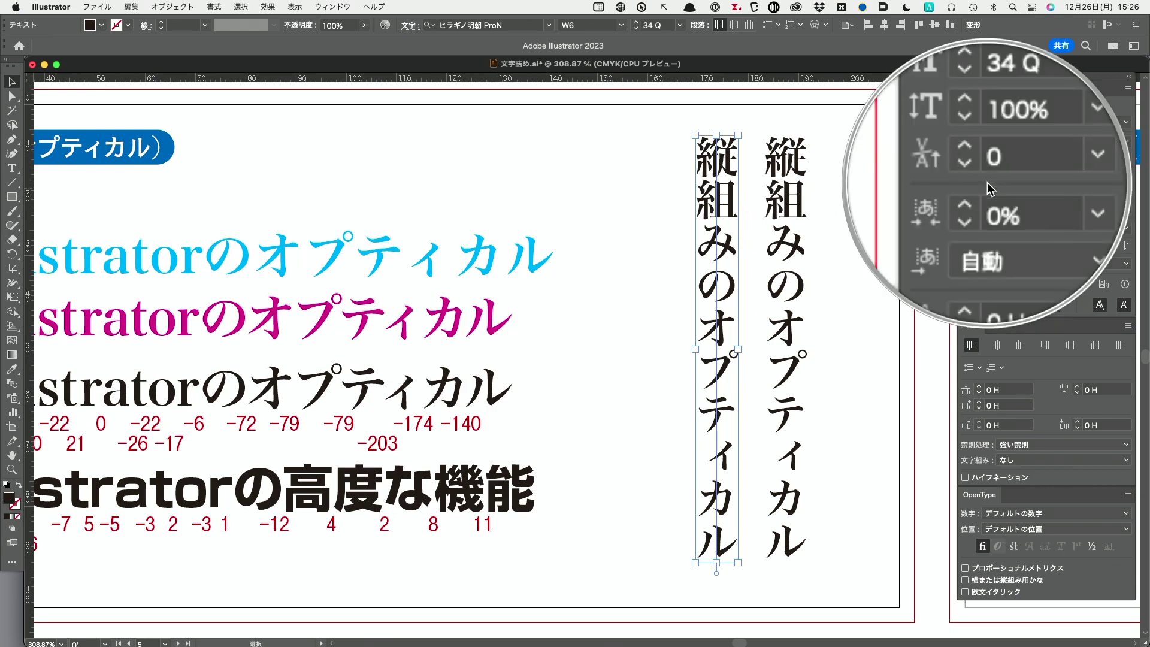
pyautogui.click(800, 202)
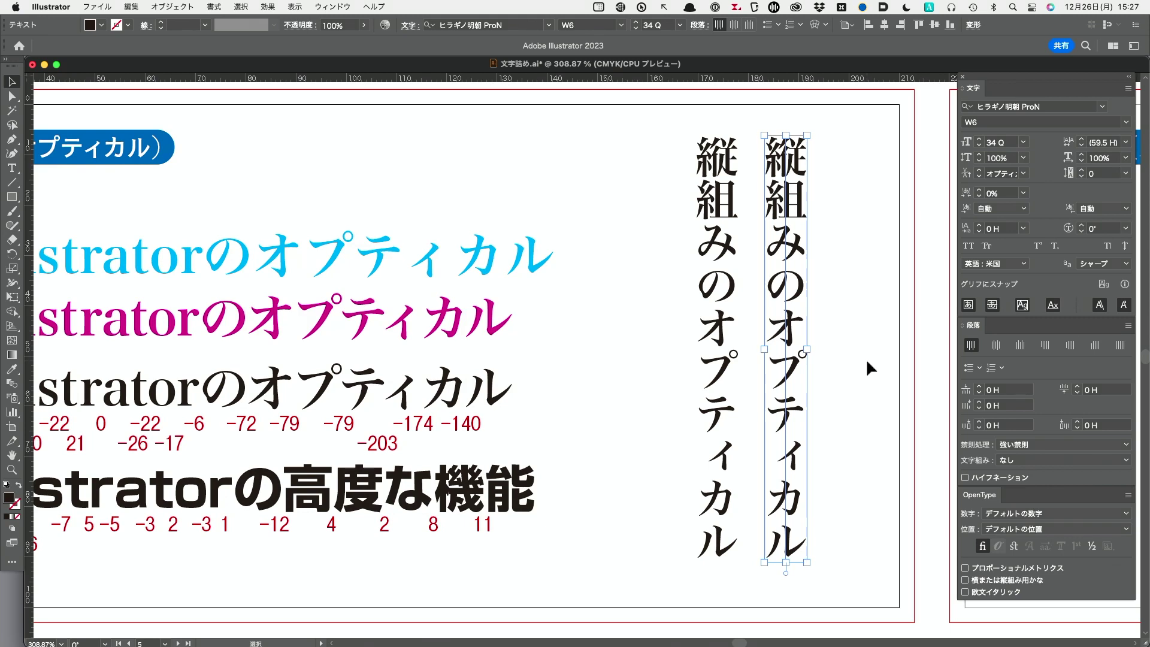
pyautogui.click(867, 361)
# On the カーニング（メトリクス） artboard, drag the magenta Wa/Yo over the cyan one, then undo the move.
pyautogui.press('ctrl')
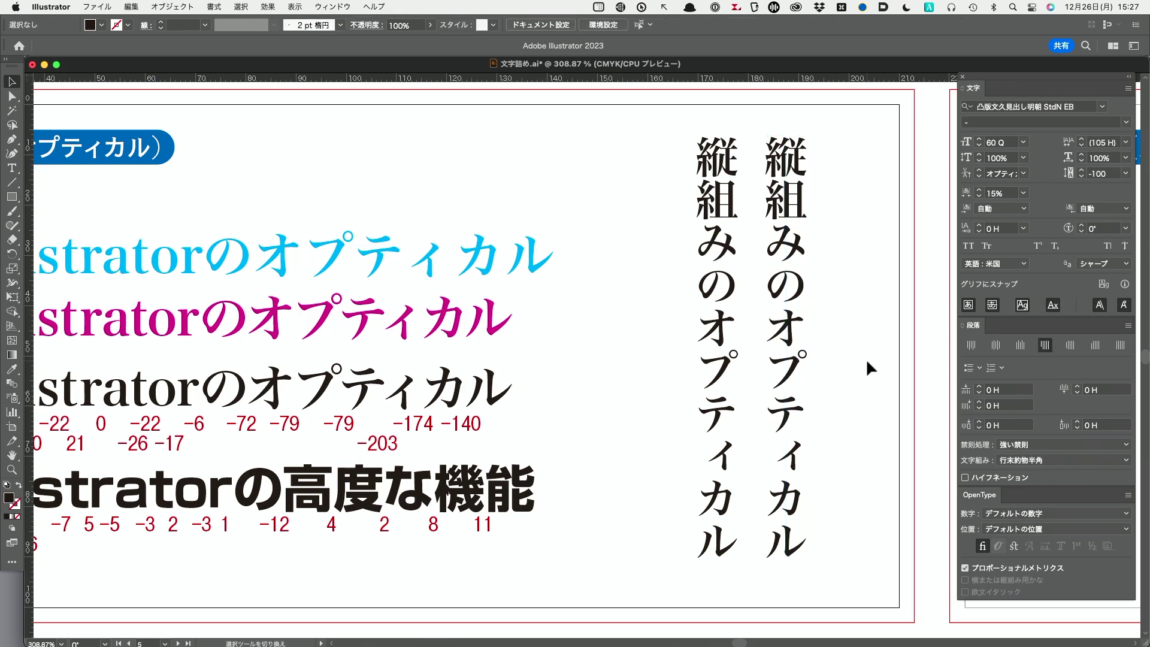
pyautogui.press('pagedown')
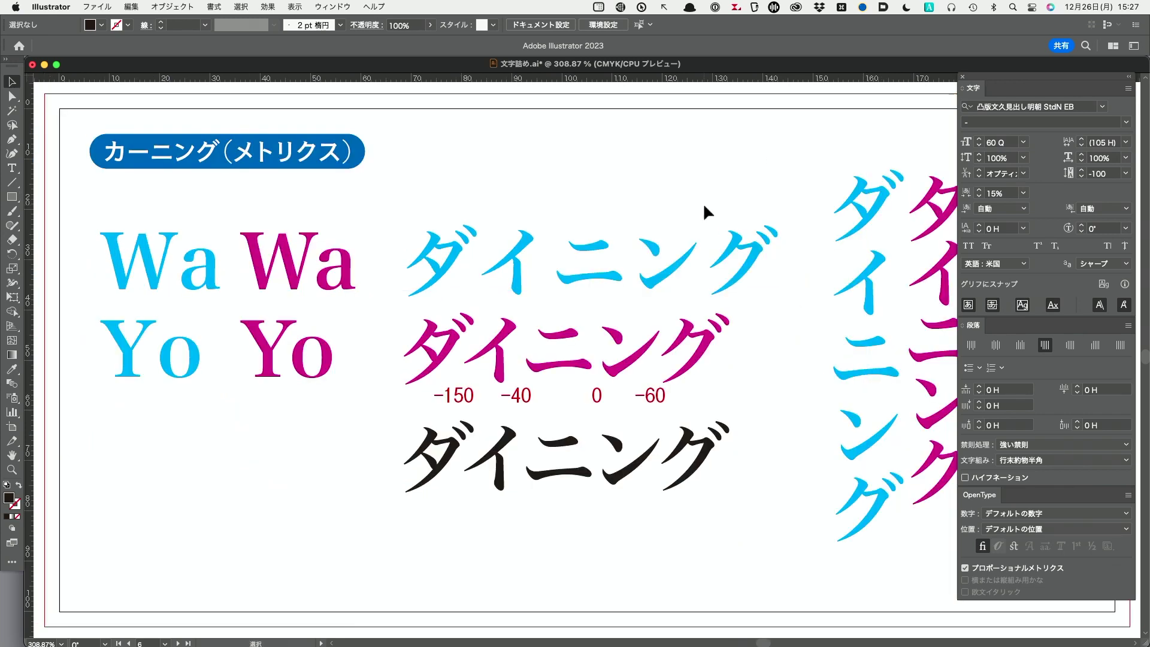
pyautogui.click(200, 291)
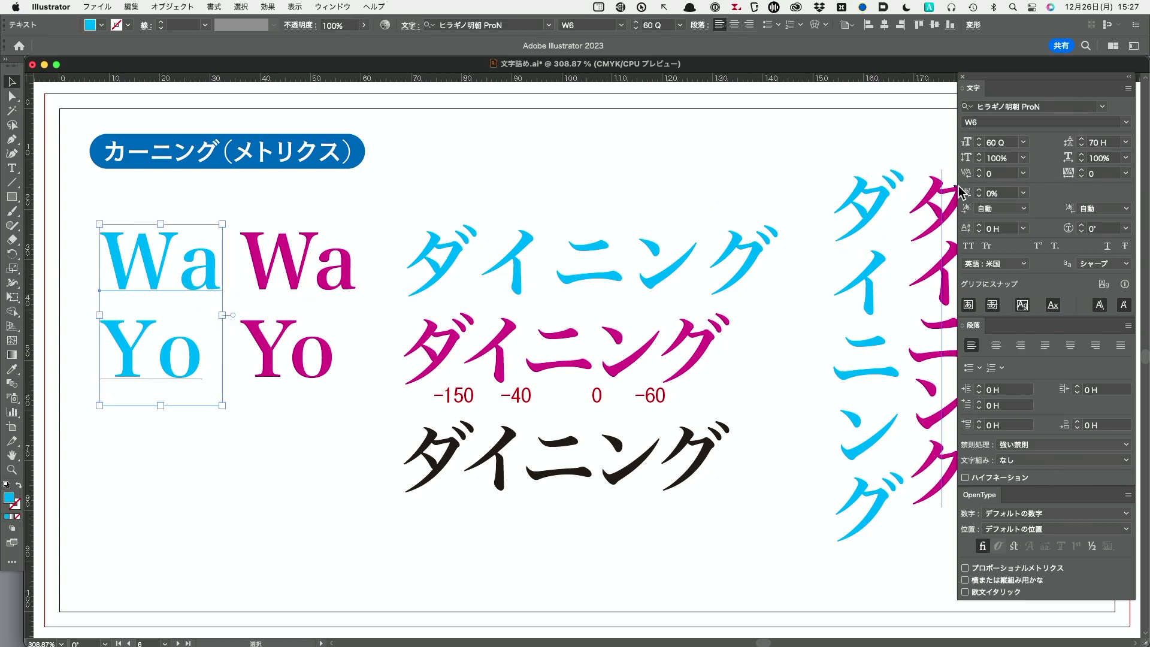
pyautogui.click(351, 286)
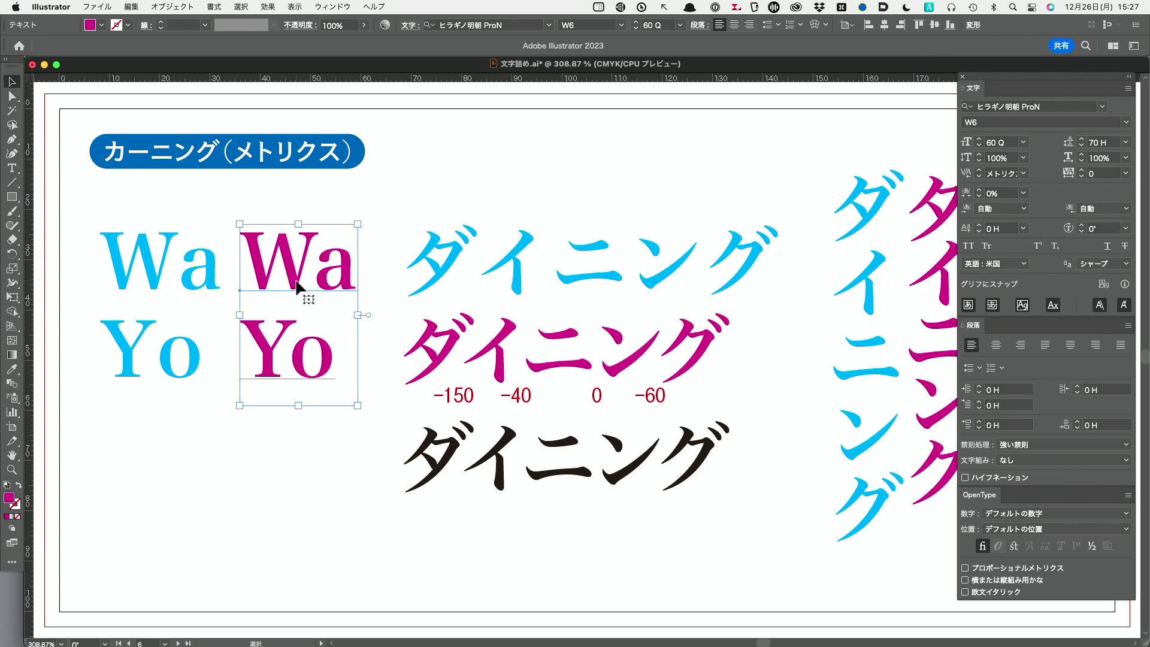
pyautogui.moveTo(298, 287); pyautogui.dragTo(158, 291)
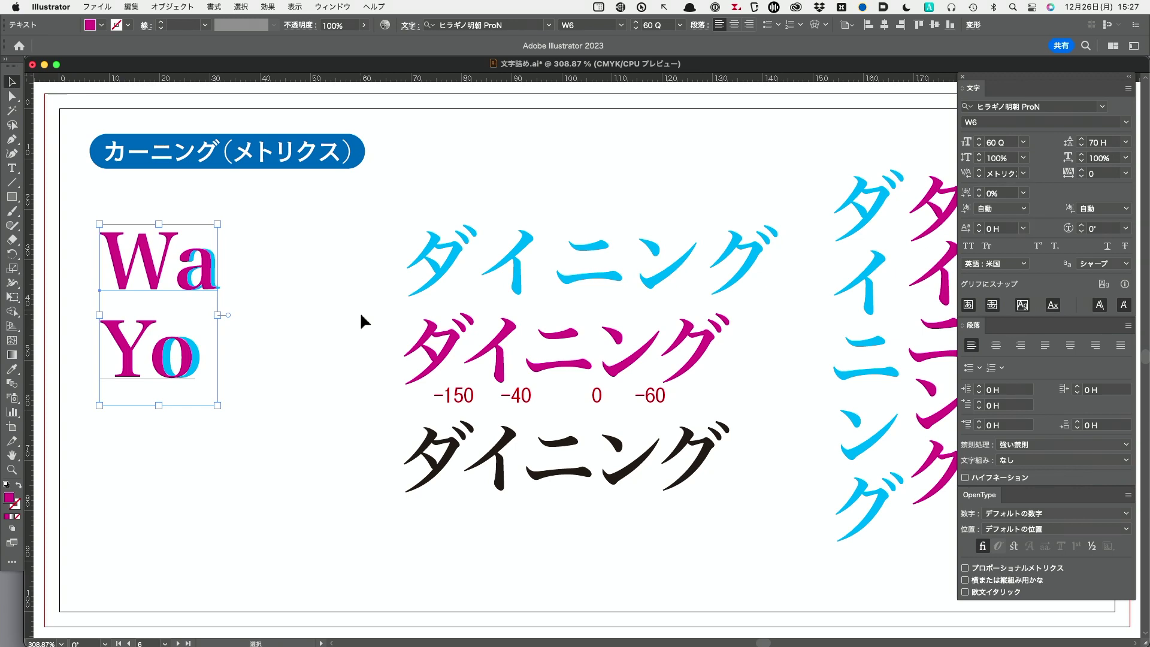
pyautogui.hotkey('ctrl', 'z')
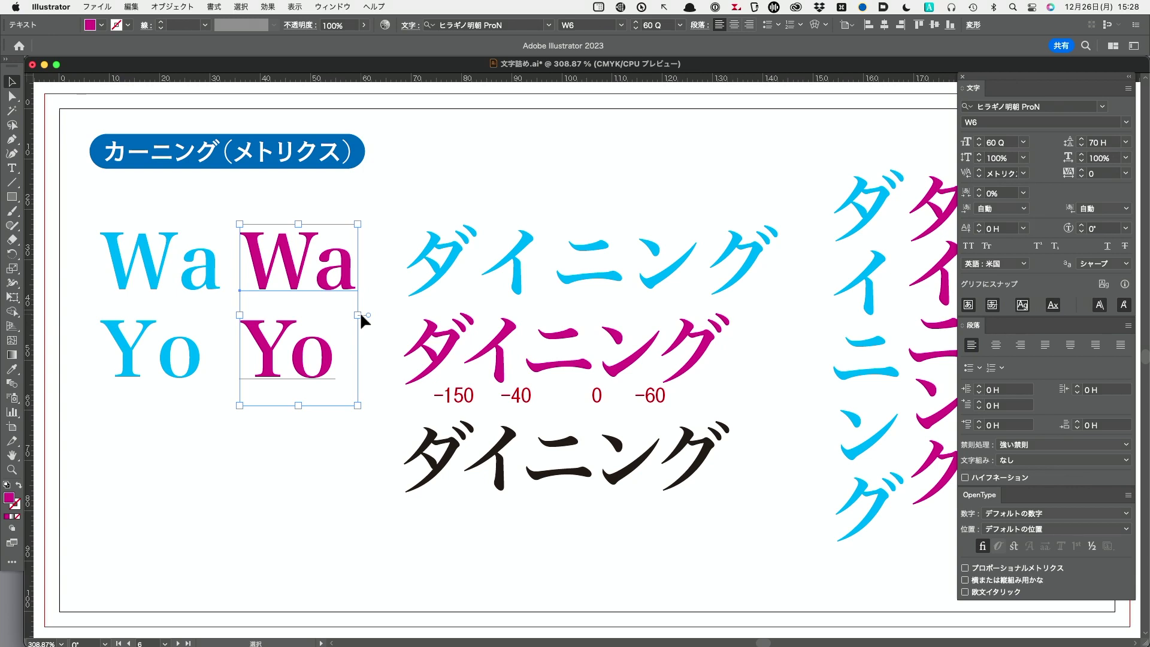
pyautogui.click(515, 271)
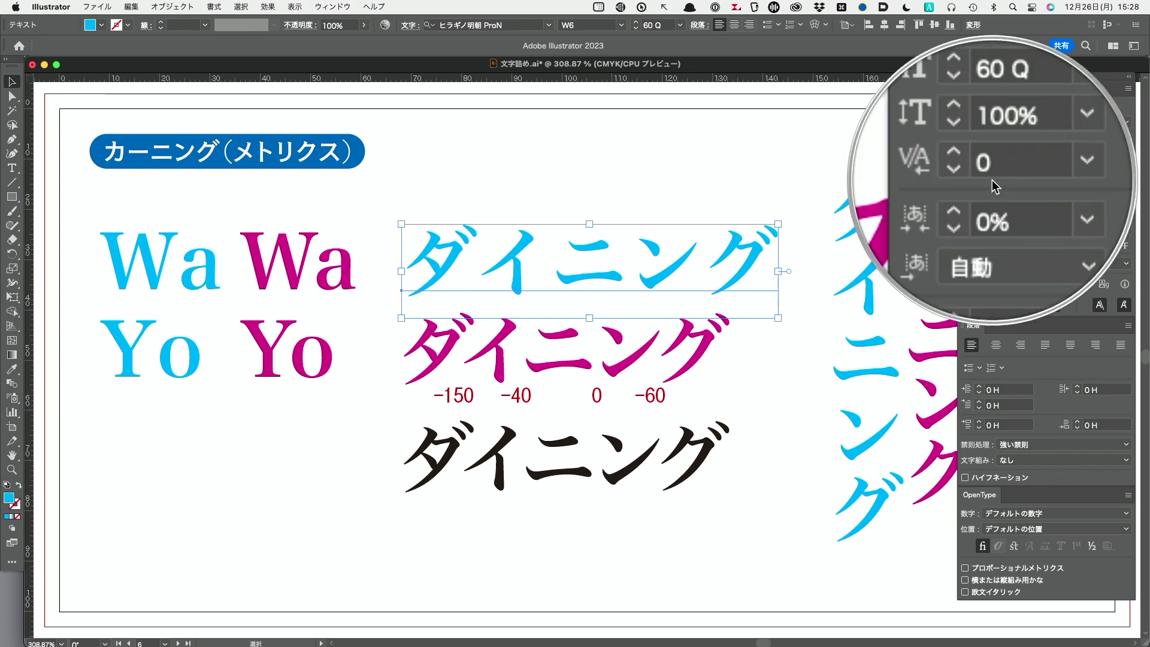
pyautogui.click(661, 397)
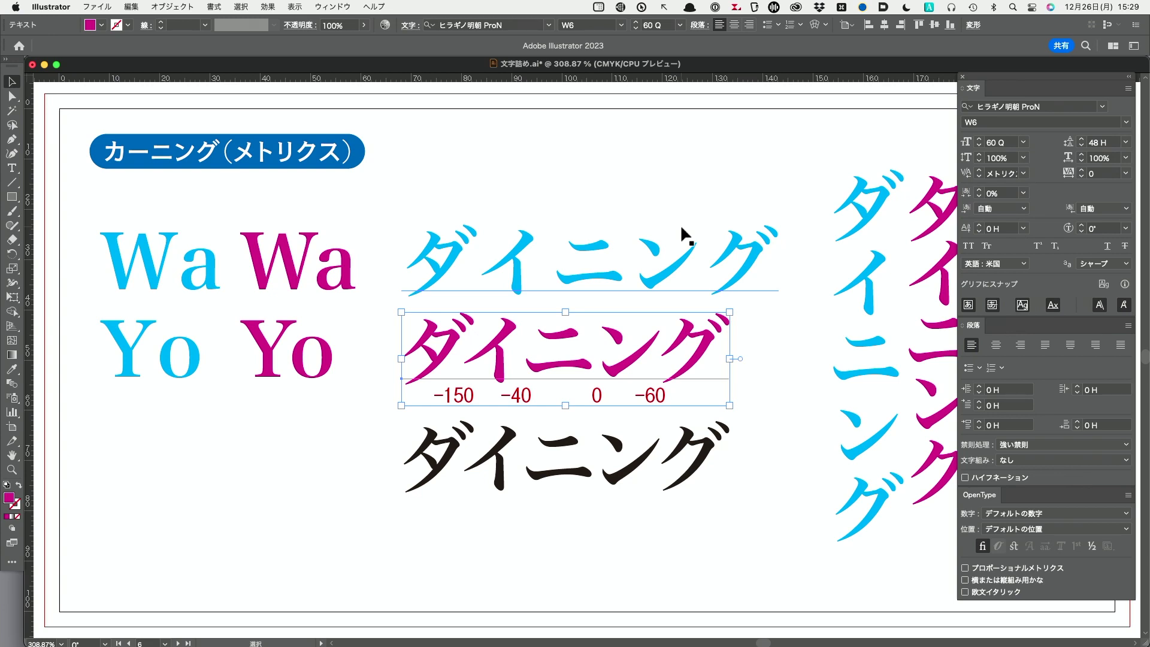
pyautogui.doubleClick(479, 345)
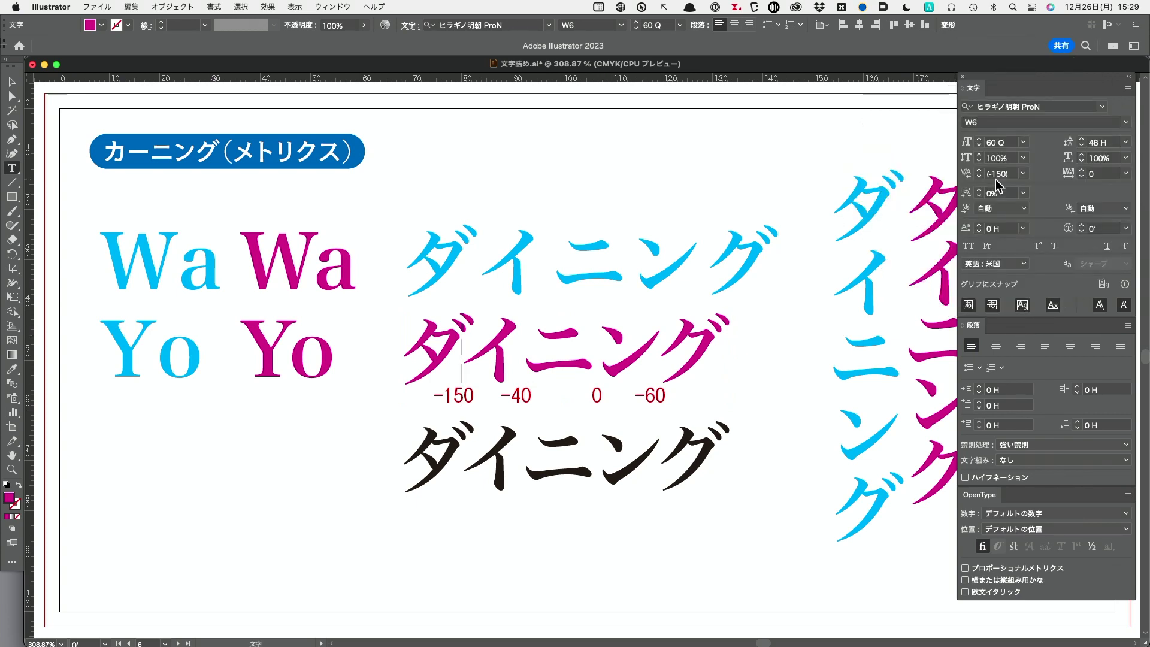
pyautogui.click(522, 347)
pyautogui.click(601, 359)
pyautogui.tripleClick(607, 362)
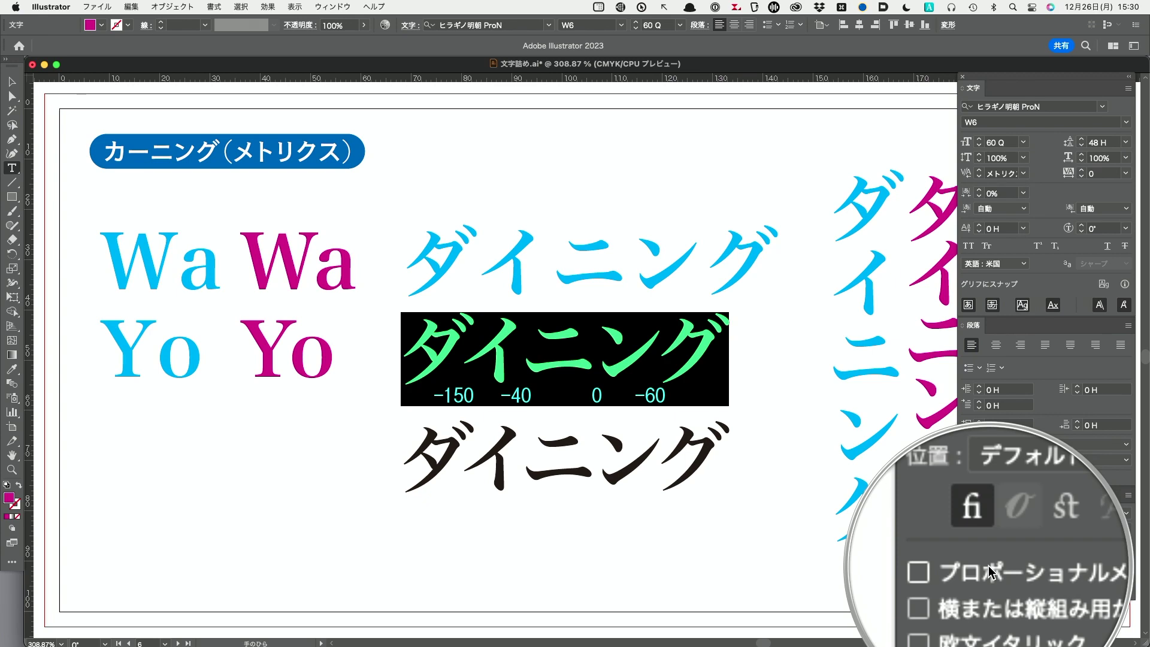
pyautogui.click(595, 351)
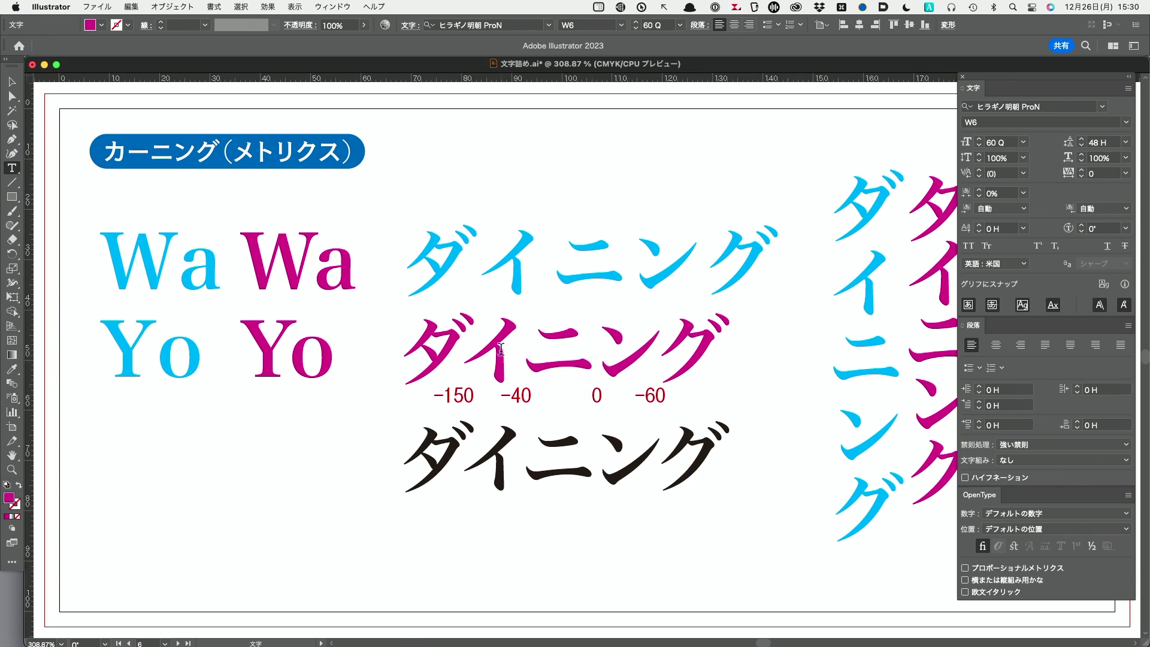
# Try -100 kerning between イ and ニ in the magenta ダイニング line, then revert it to -40.
pyautogui.click(520, 345)
pyautogui.click(995, 175)
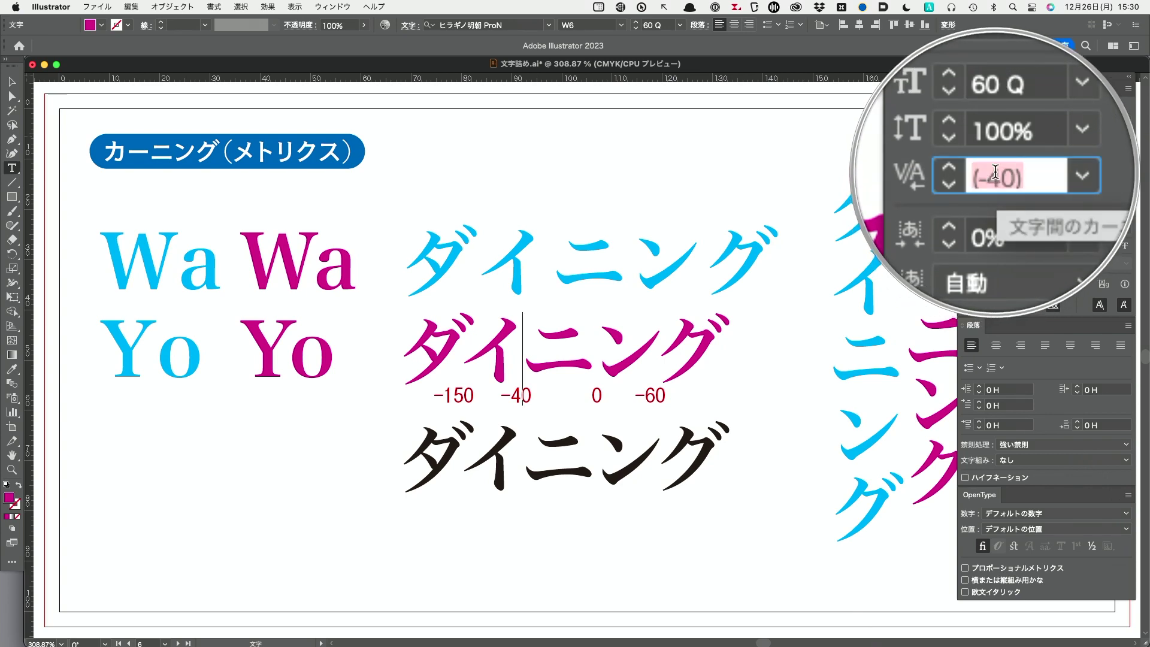
pyautogui.press('BackSpace')
pyautogui.write('-100')
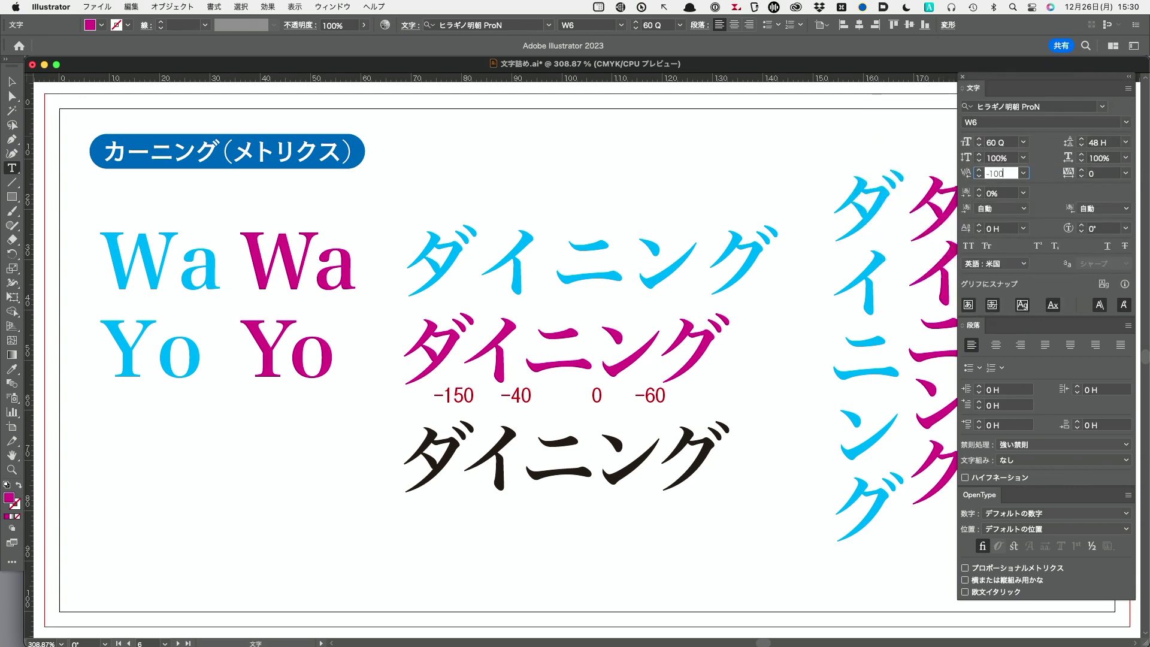
pyautogui.press('Return')
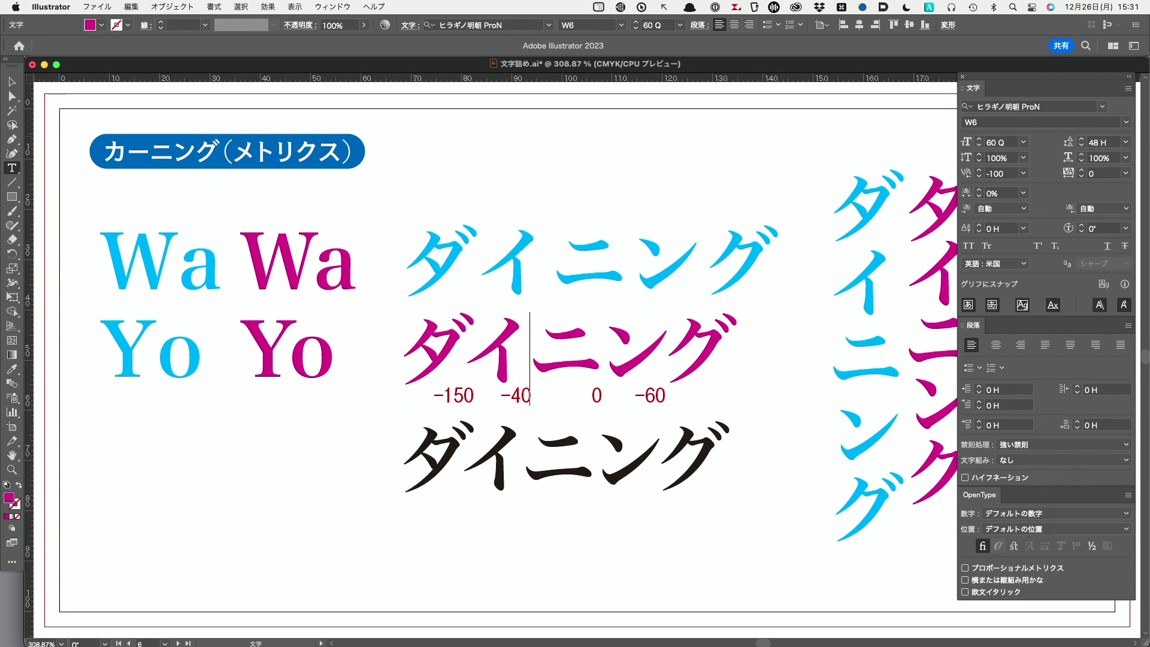
pyautogui.press('Left')
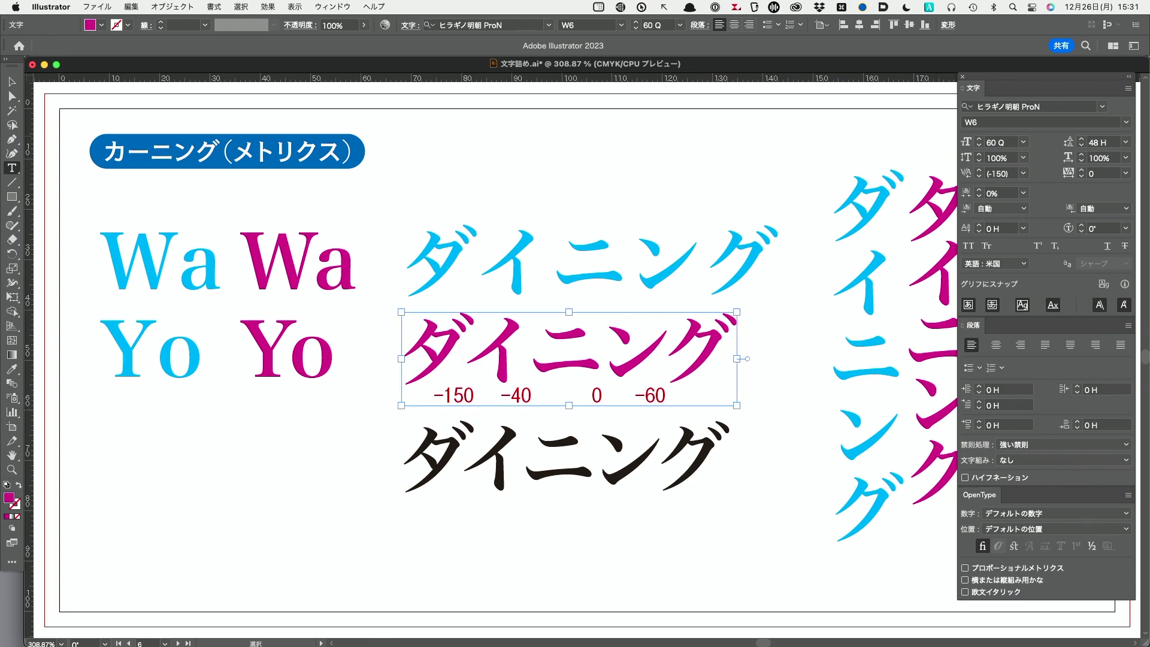
pyautogui.press('Right')
pyautogui.press('Left')
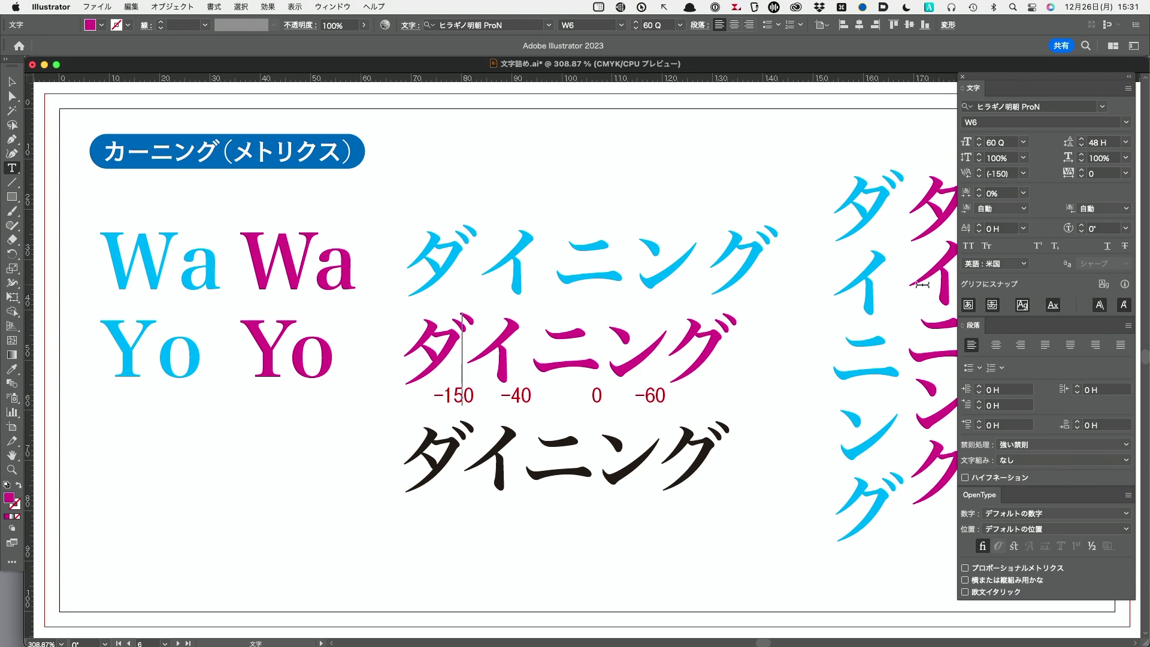
# Set -100 kerning between イ and ニ in the black ダイニング line.
pyautogui.doubleClick(522, 467)
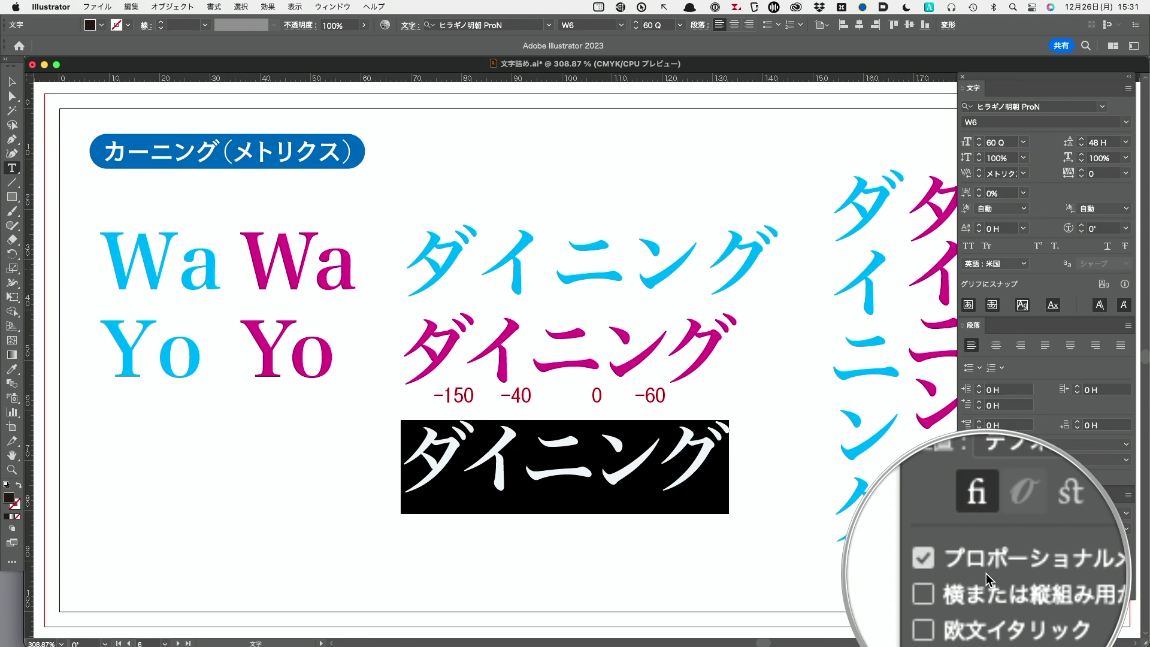
pyautogui.press('space')
pyautogui.click(520, 458)
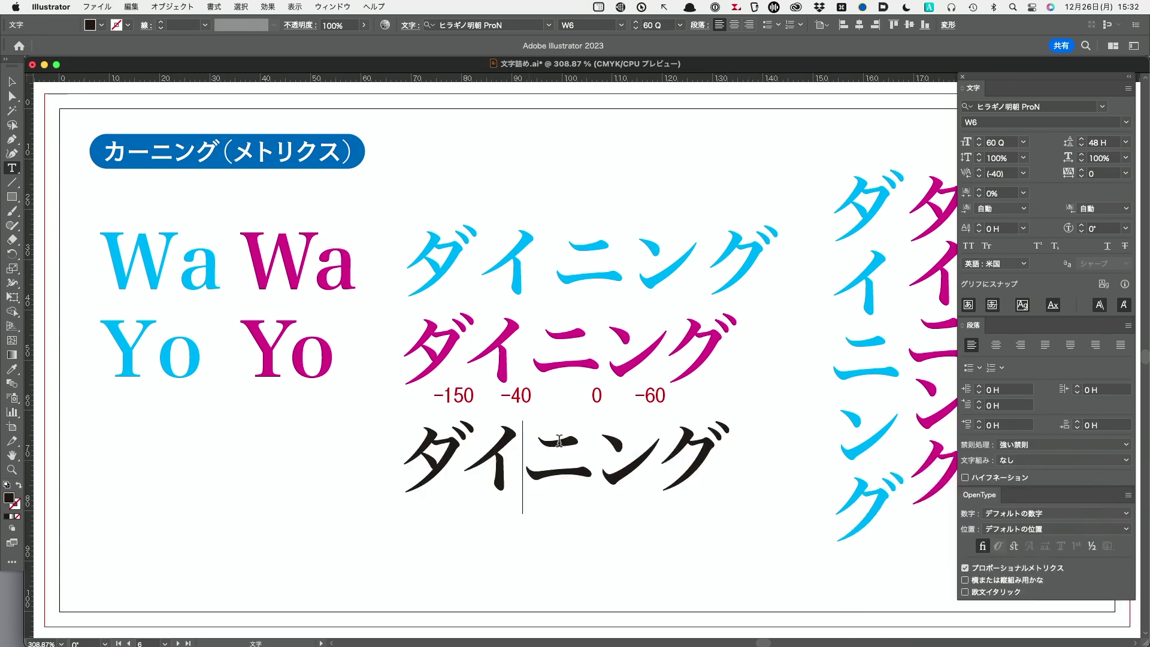
pyautogui.click(966, 175)
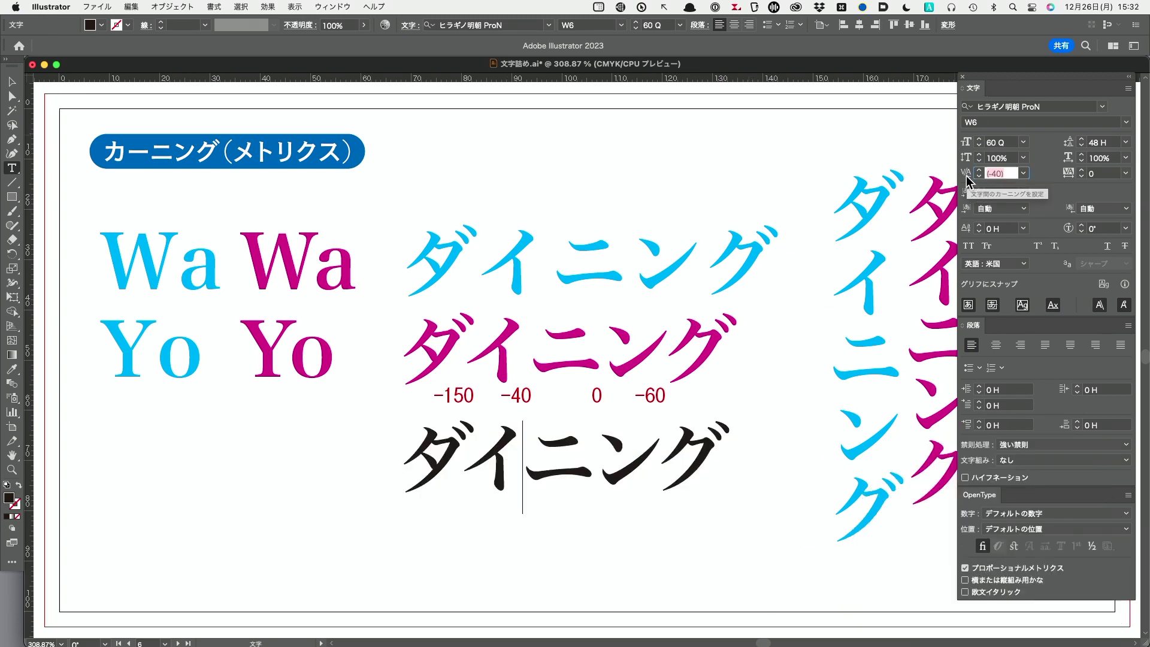
pyautogui.write('-100')
pyautogui.press('Return')
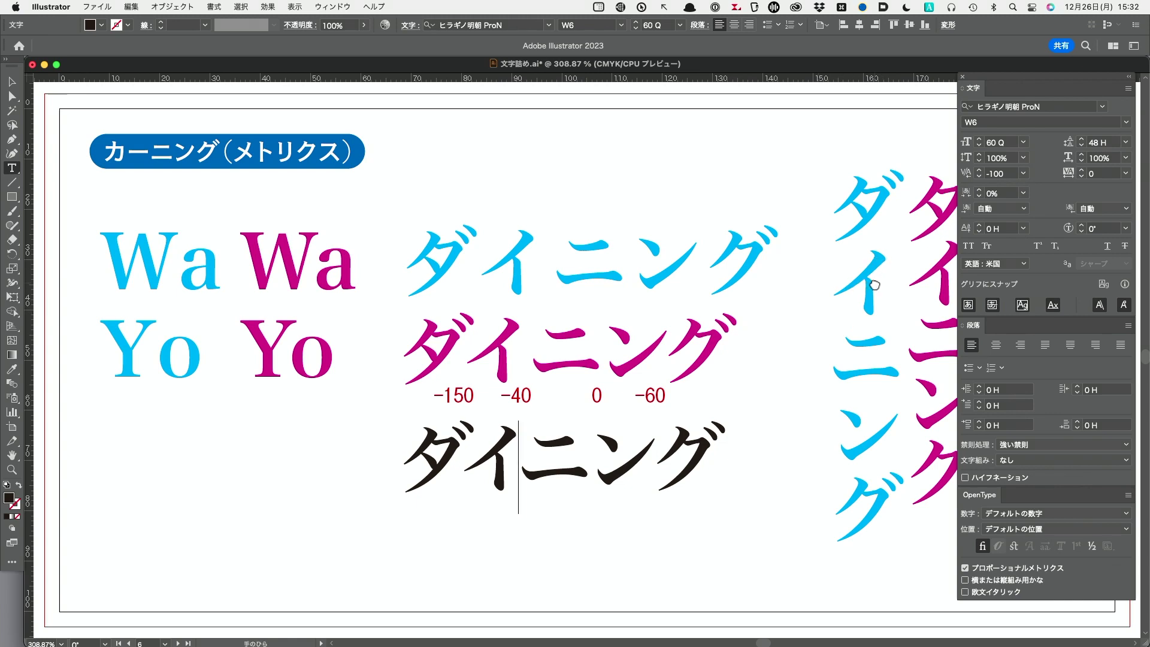
# Select the cyan, magenta and black vertical ダイニング samples, then go to the 和文等幅 kerning artboard.
pyautogui.hscroll(5, 871, 283)
pyautogui.click(7, 82)
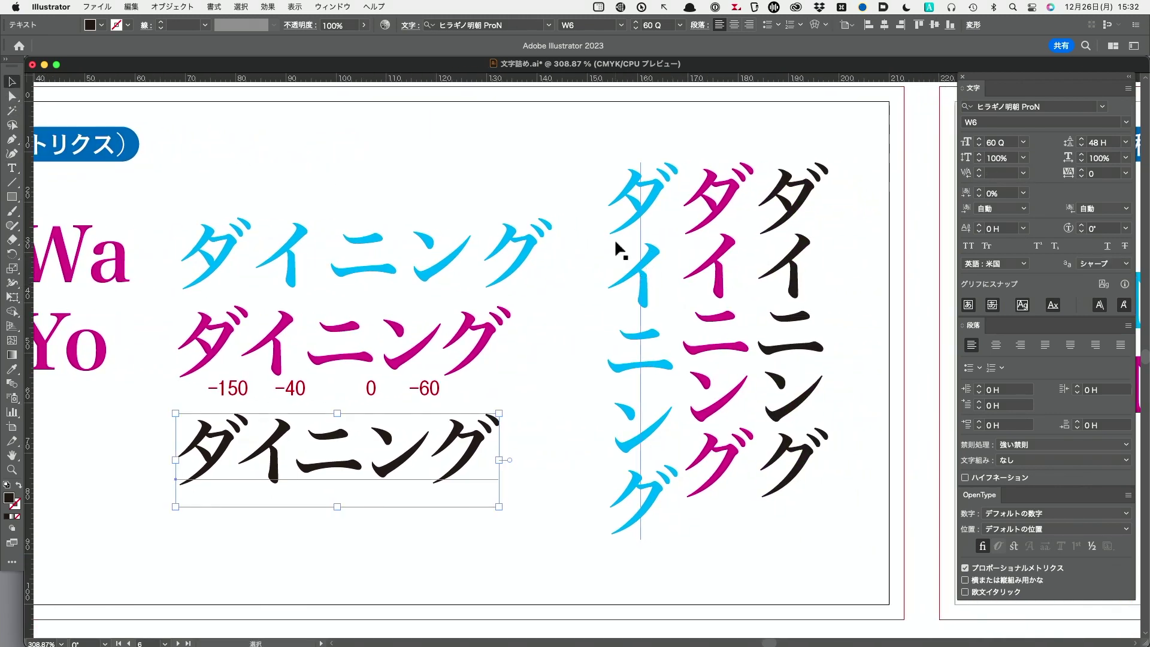
pyautogui.click(617, 251)
pyautogui.click(723, 242)
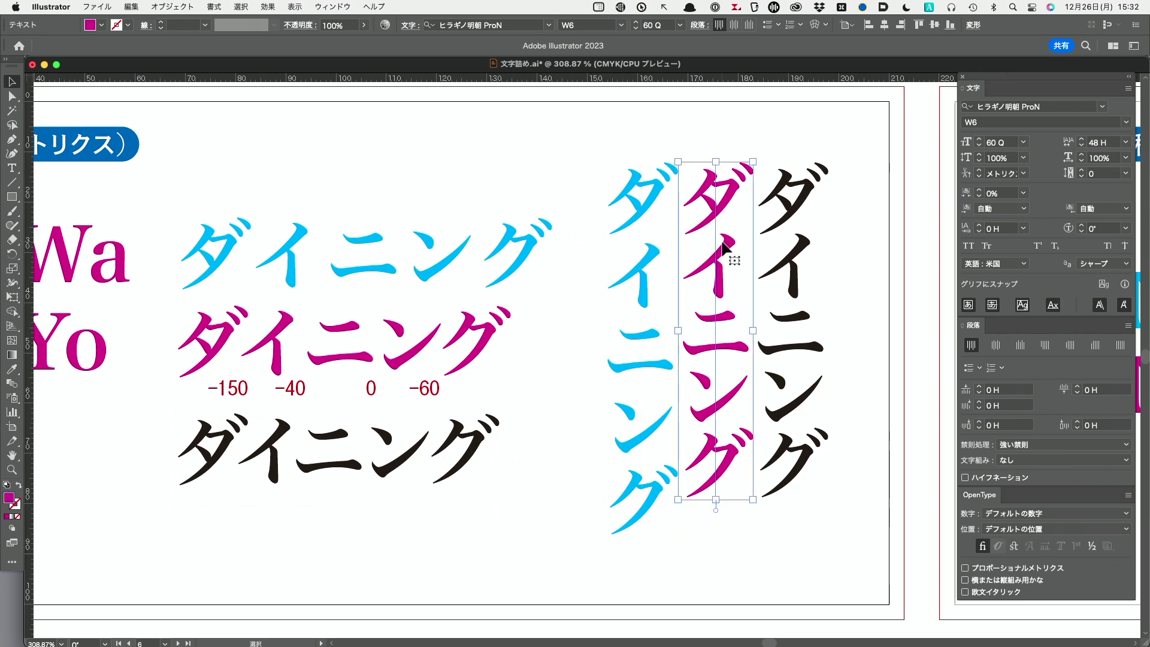
pyautogui.click(794, 244)
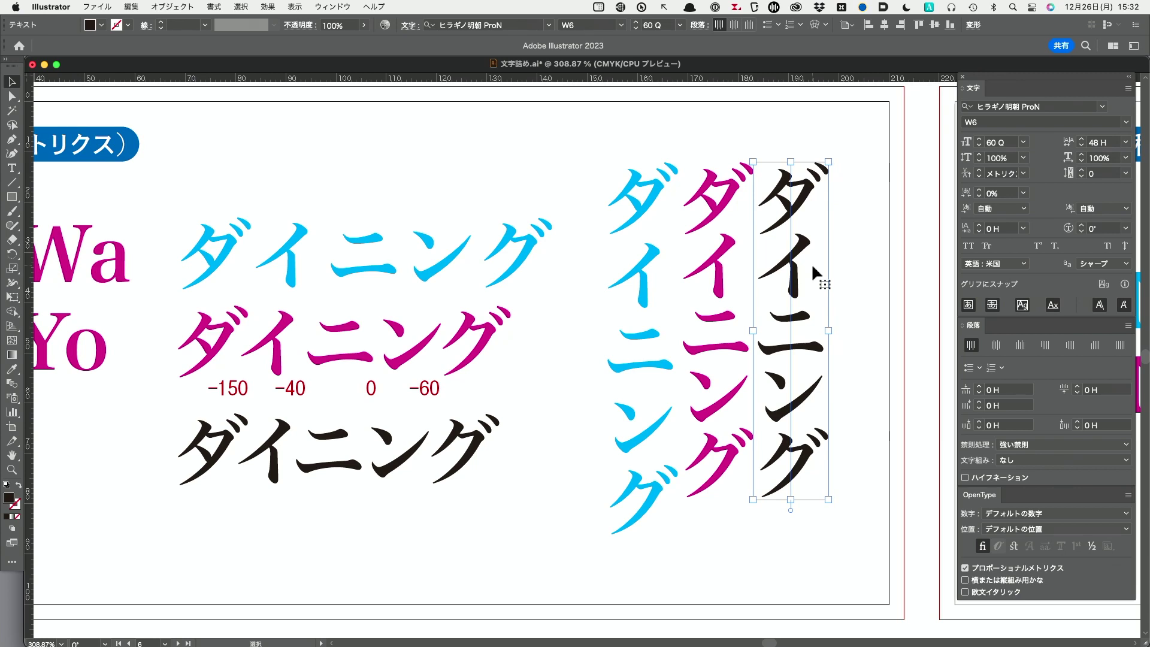
pyautogui.press('super')
pyautogui.press('pagedown')
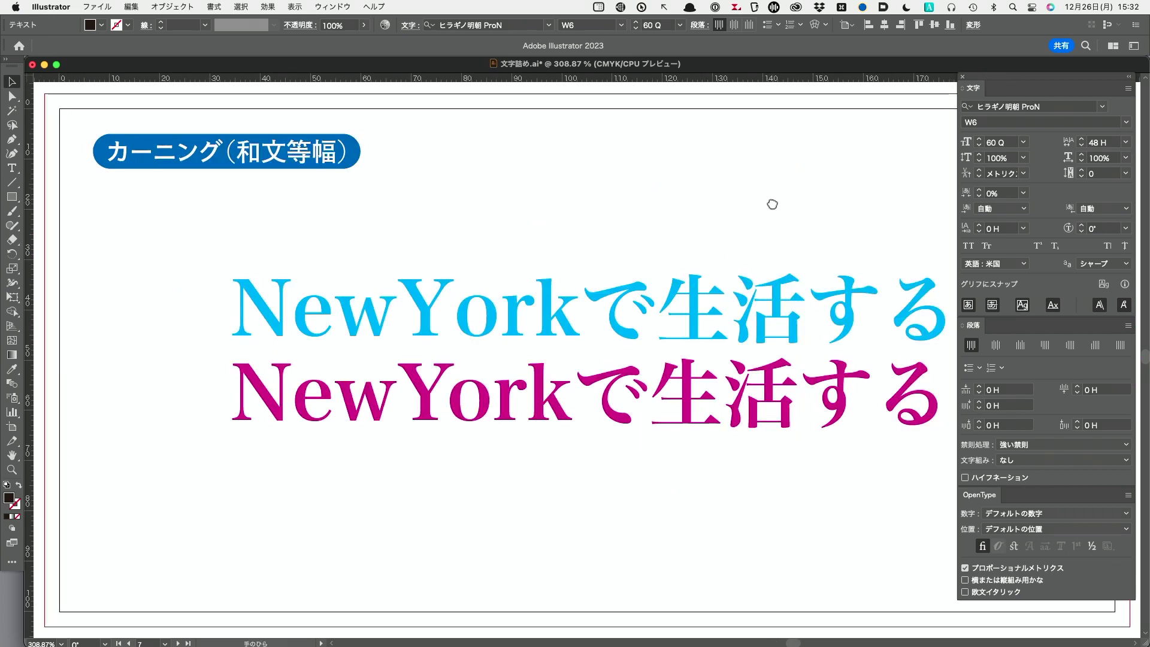
pyautogui.moveTo(769, 203); pyautogui.dragTo(709, 194)
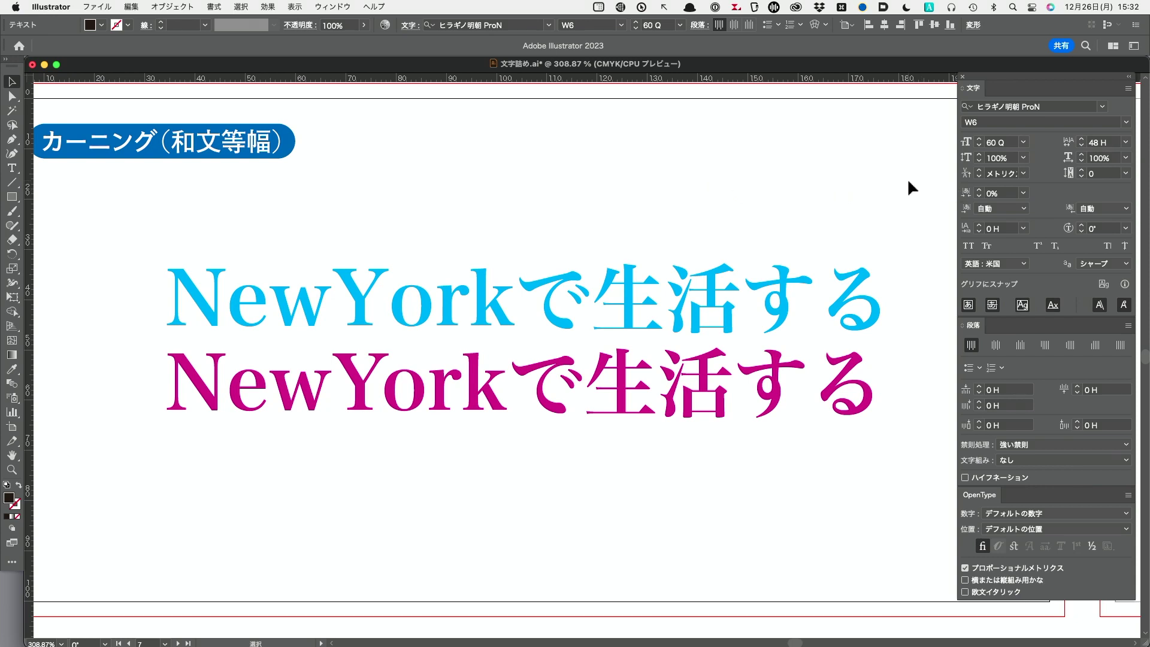
pyautogui.click(838, 287)
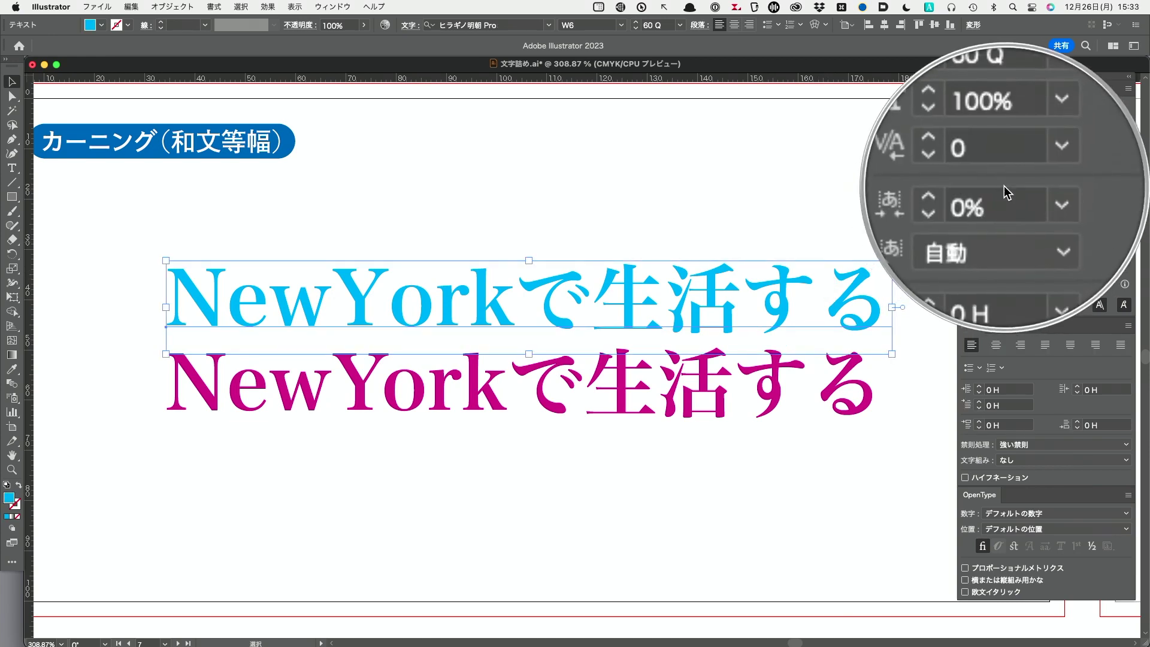
pyautogui.click(837, 402)
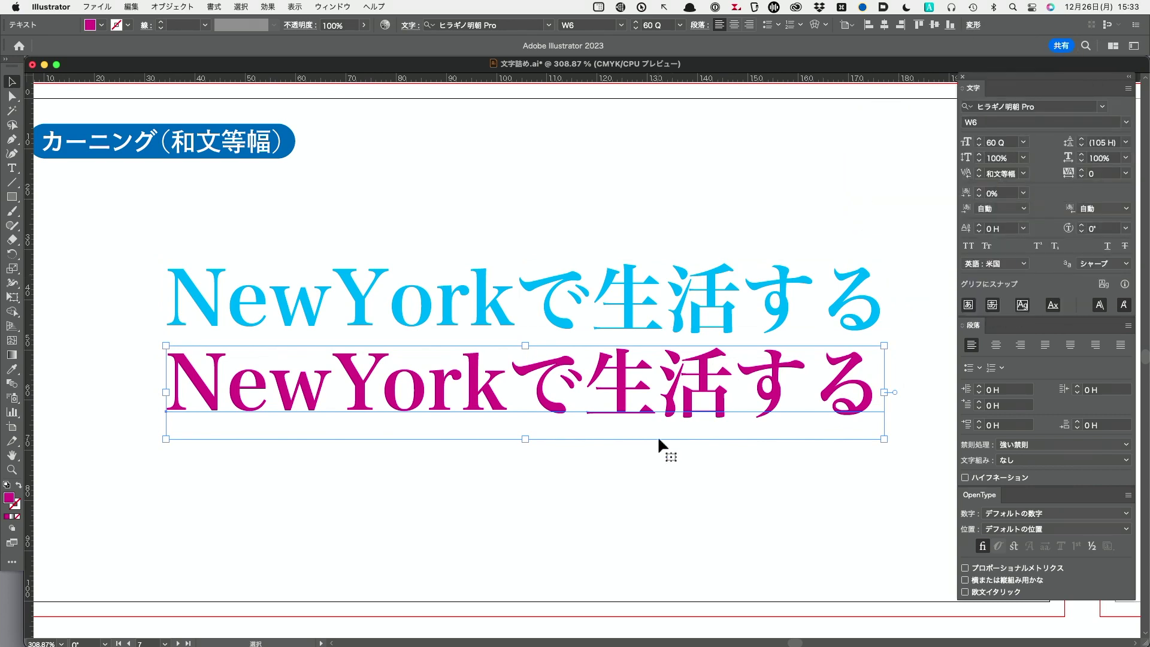
pyautogui.moveTo(626, 405); pyautogui.dragTo(624, 329)
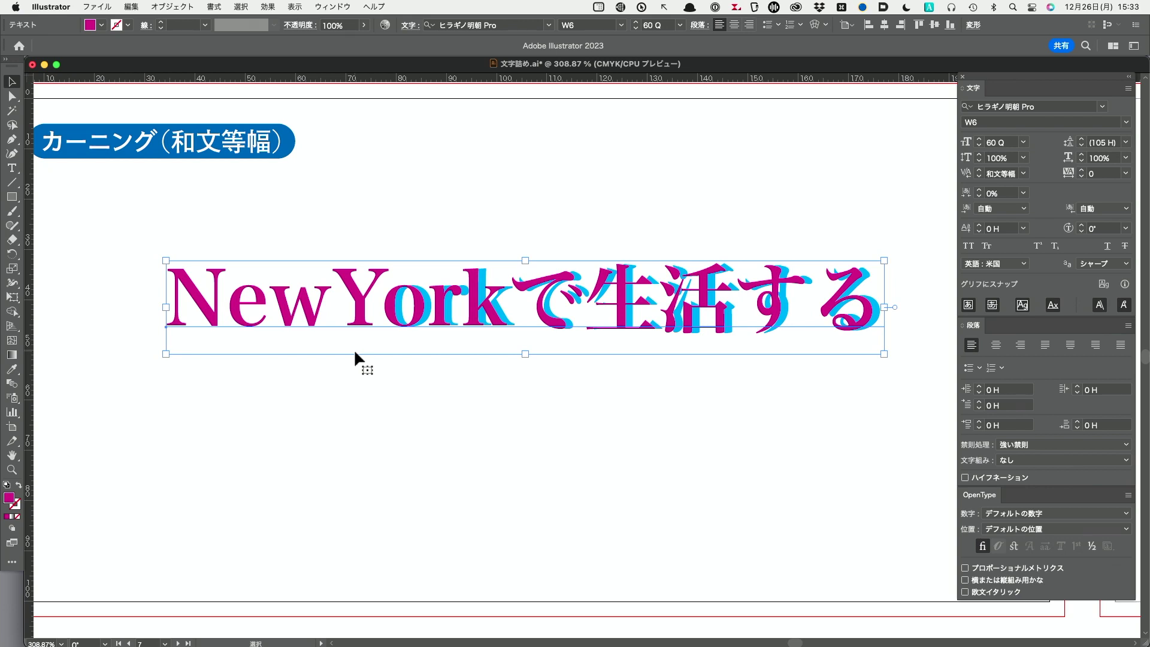
pyautogui.moveTo(353, 348); pyautogui.dragTo(353, 433)
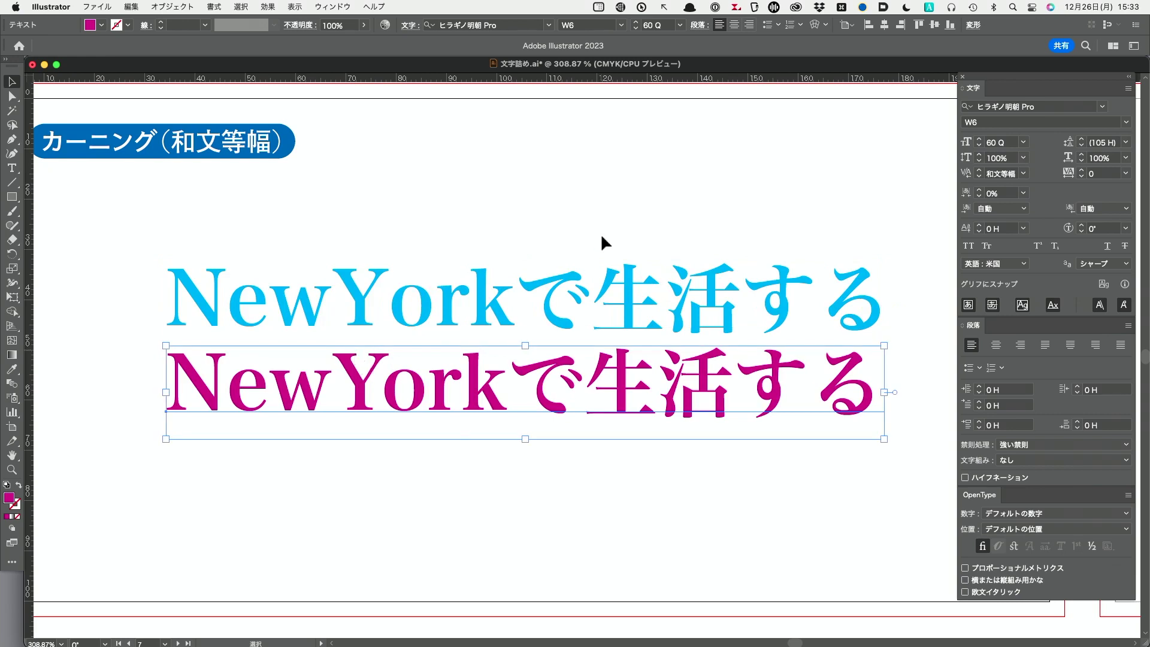
pyautogui.click(596, 197)
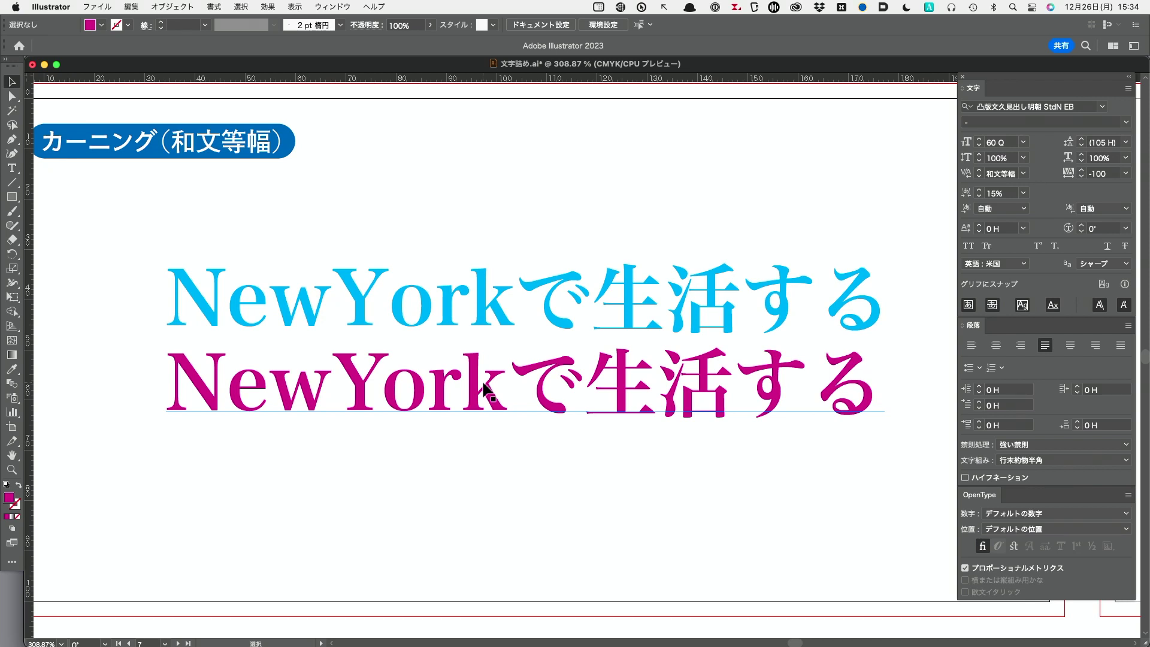
# Confirm the kerning method stays 和文等幅, then go to artboard 8 with the 「文字」を詰める機能 sample.
pyautogui.click(1023, 173)
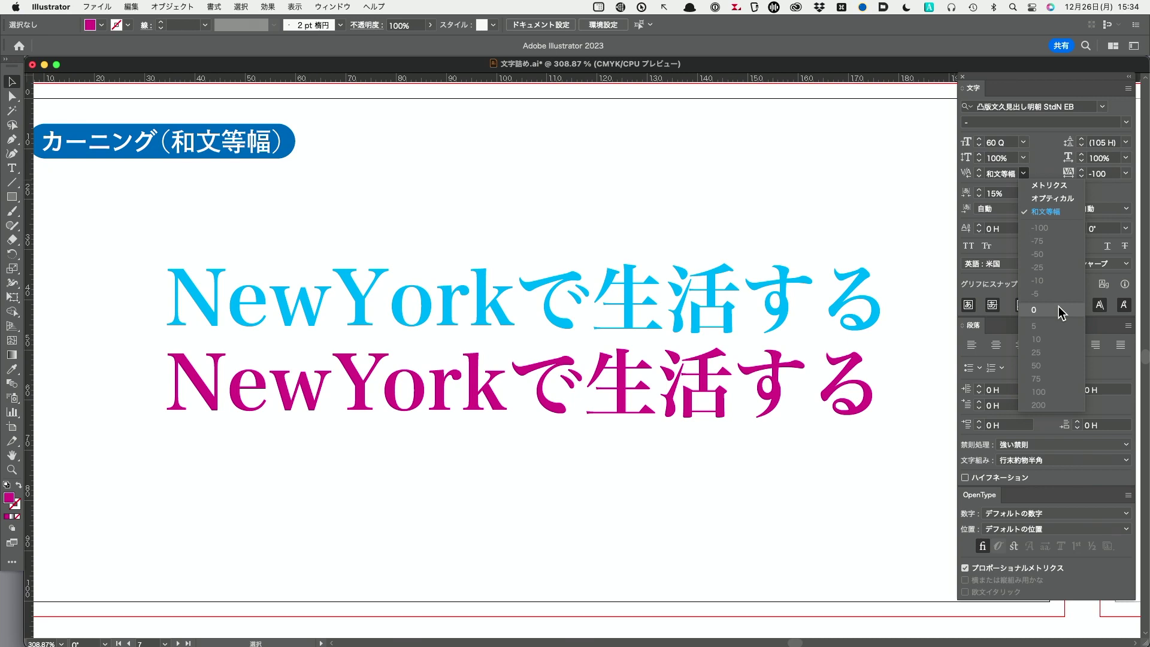
pyautogui.click(782, 163)
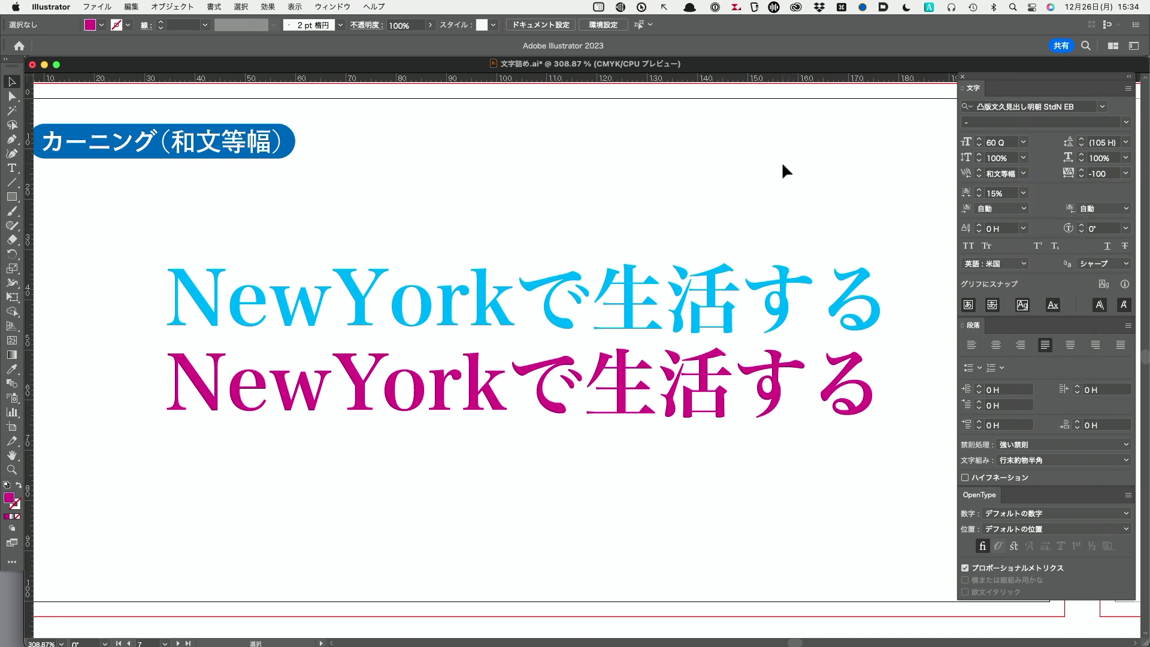
pyautogui.click(1023, 173)
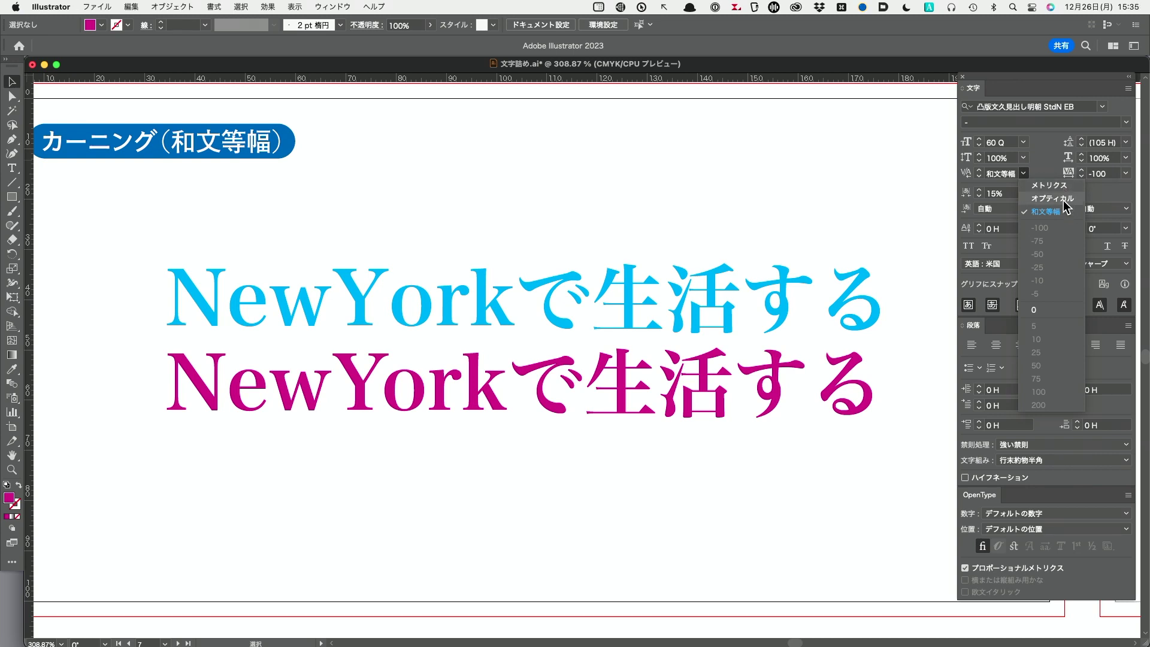
pyautogui.click(637, 183)
pyautogui.press('super')
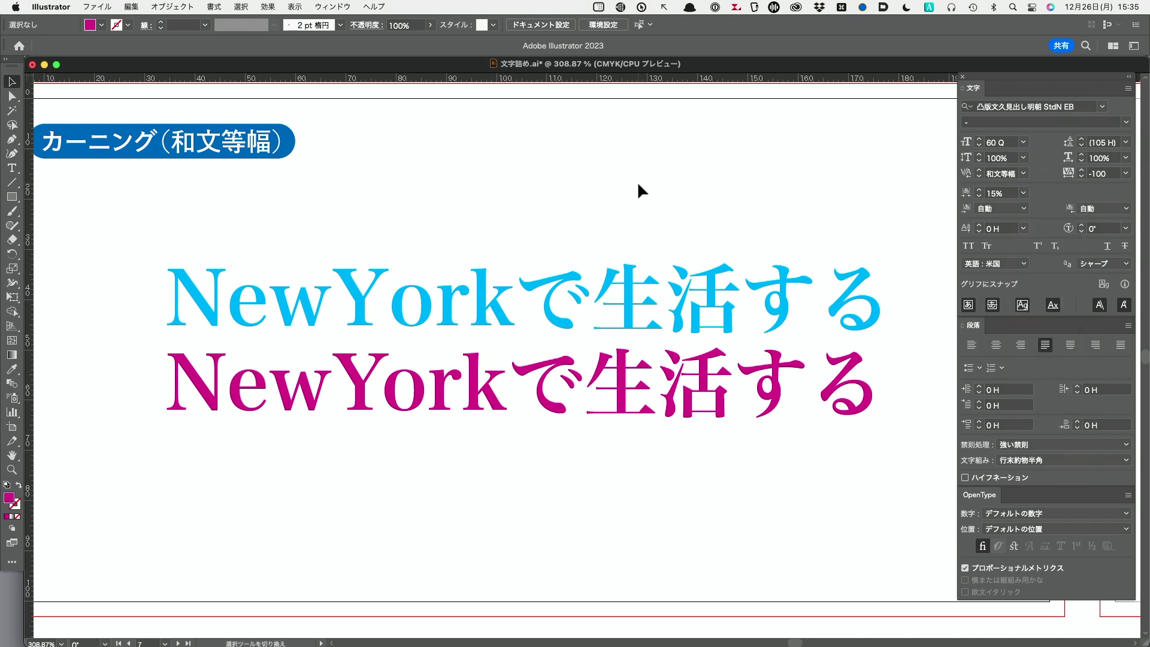
pyautogui.press('pagedown')
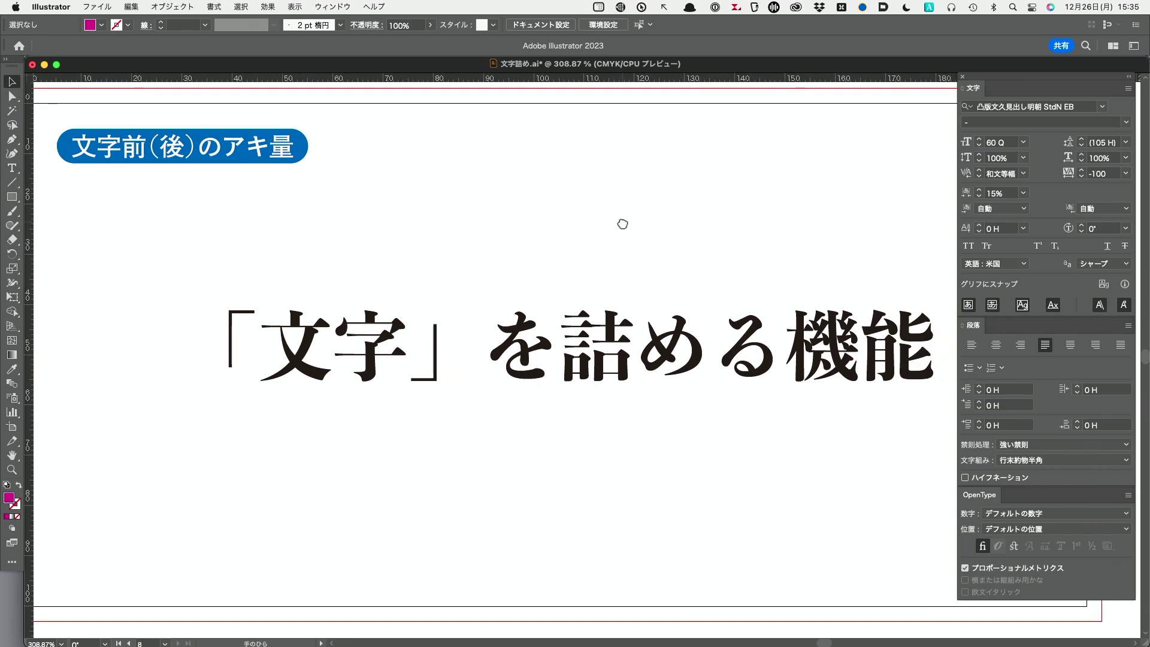
# Enter text editing in the 「文字」を詰める機能 line and highlight the 」 after 文字.
pyautogui.moveTo(623, 224); pyautogui.dragTo(602, 203)
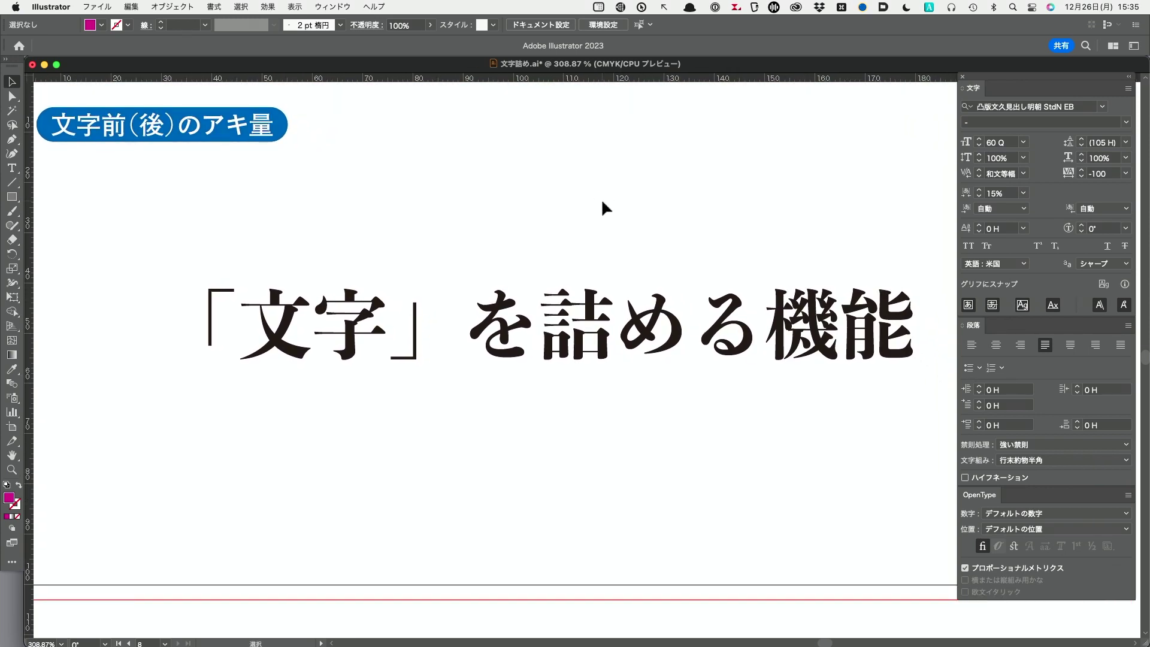
pyautogui.click(663, 333)
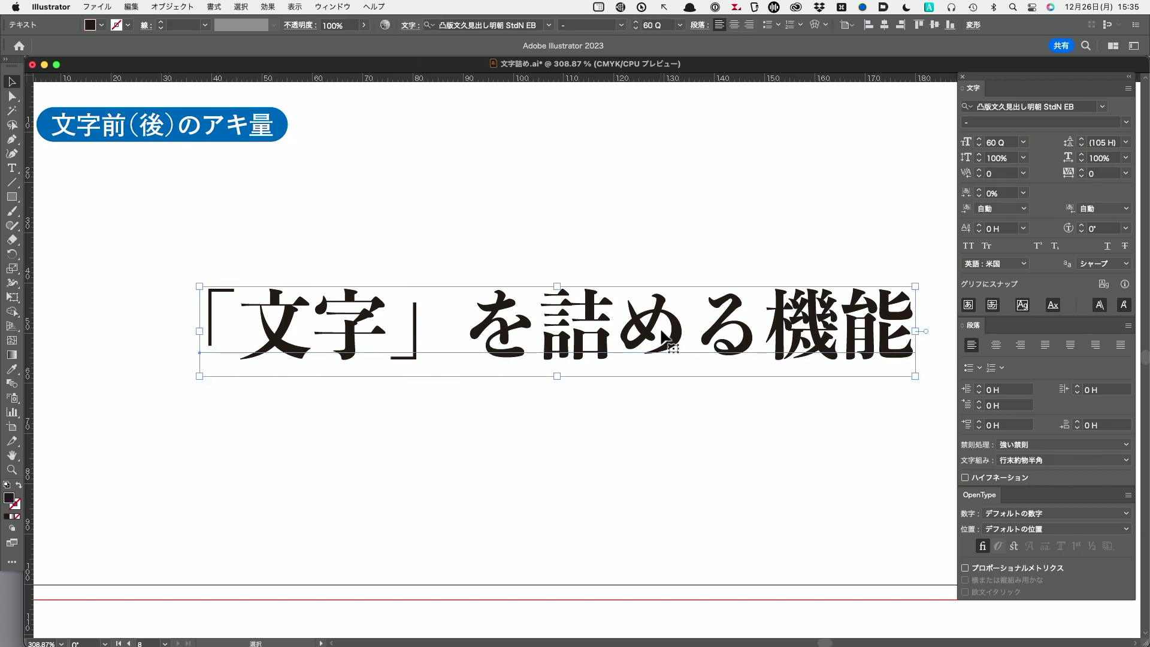
pyautogui.doubleClick(409, 323)
pyautogui.moveTo(409, 323); pyautogui.dragTo(440, 324)
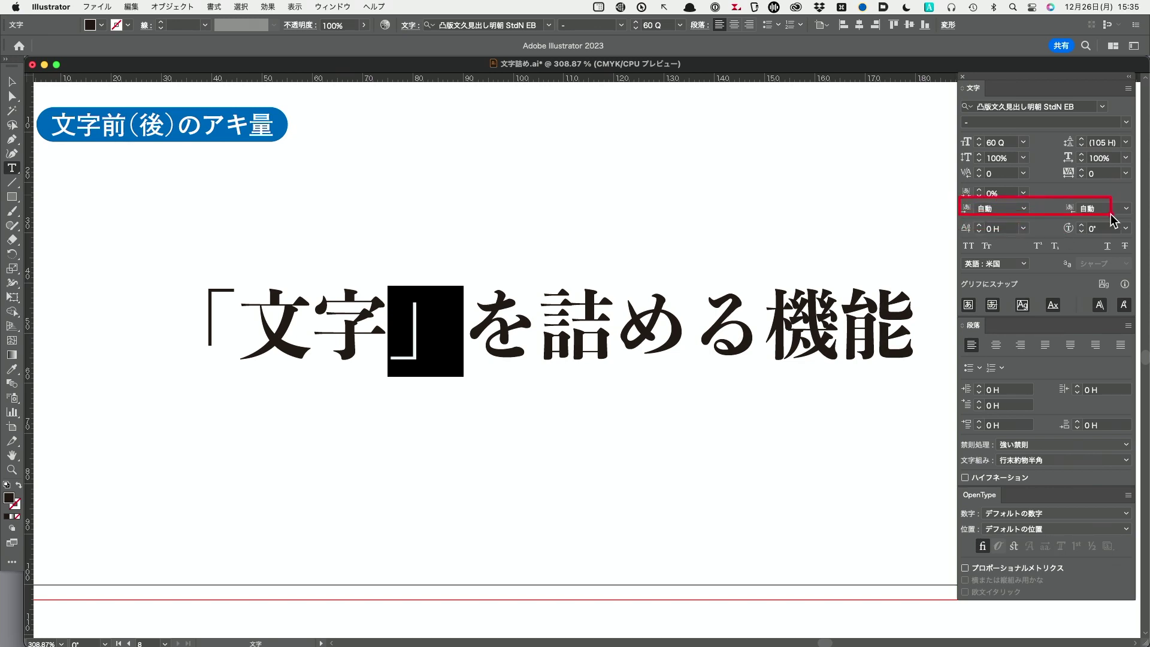
pyautogui.moveTo(958, 198); pyautogui.dragTo(1134, 221)
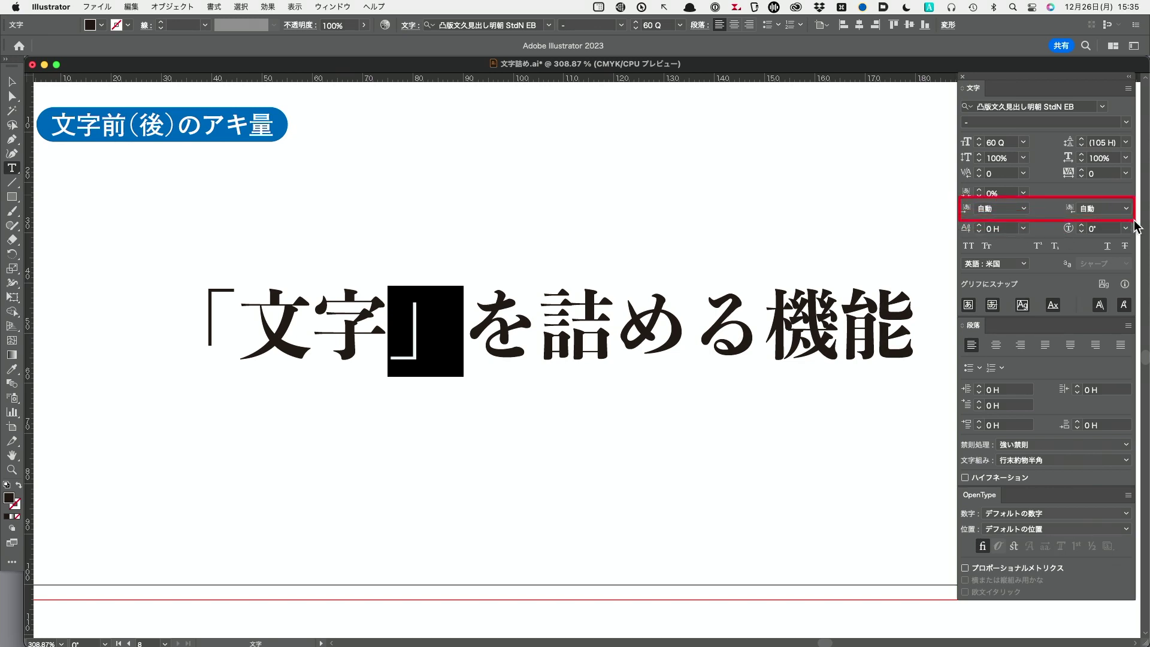
pyautogui.click(1125, 209)
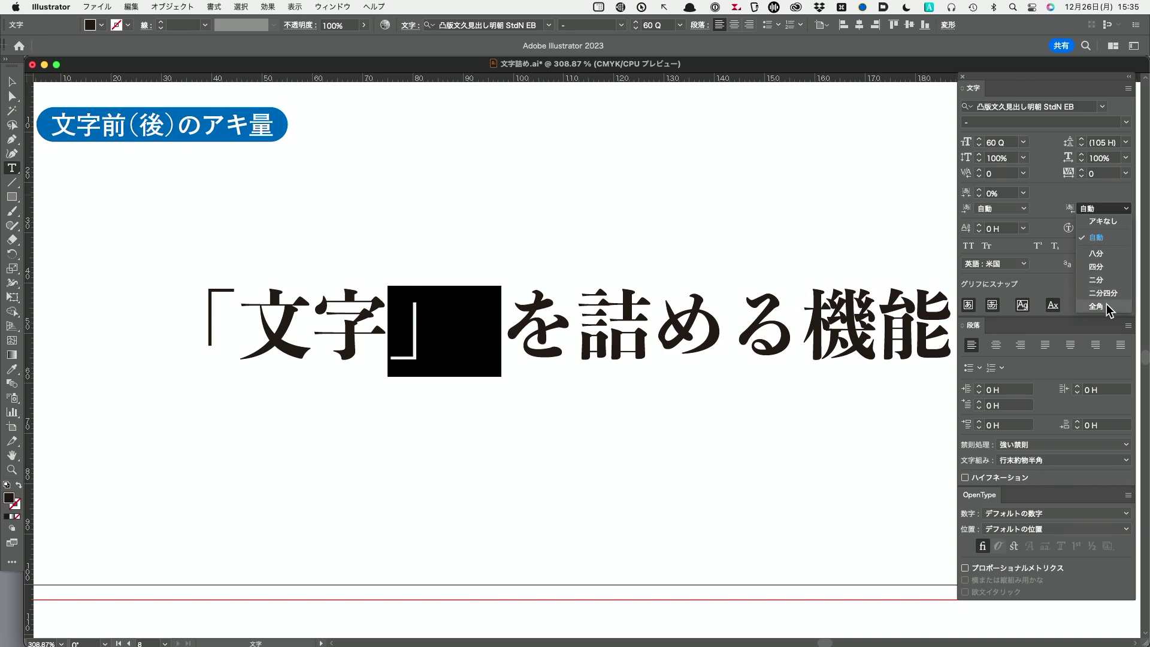
pyautogui.click(1096, 237)
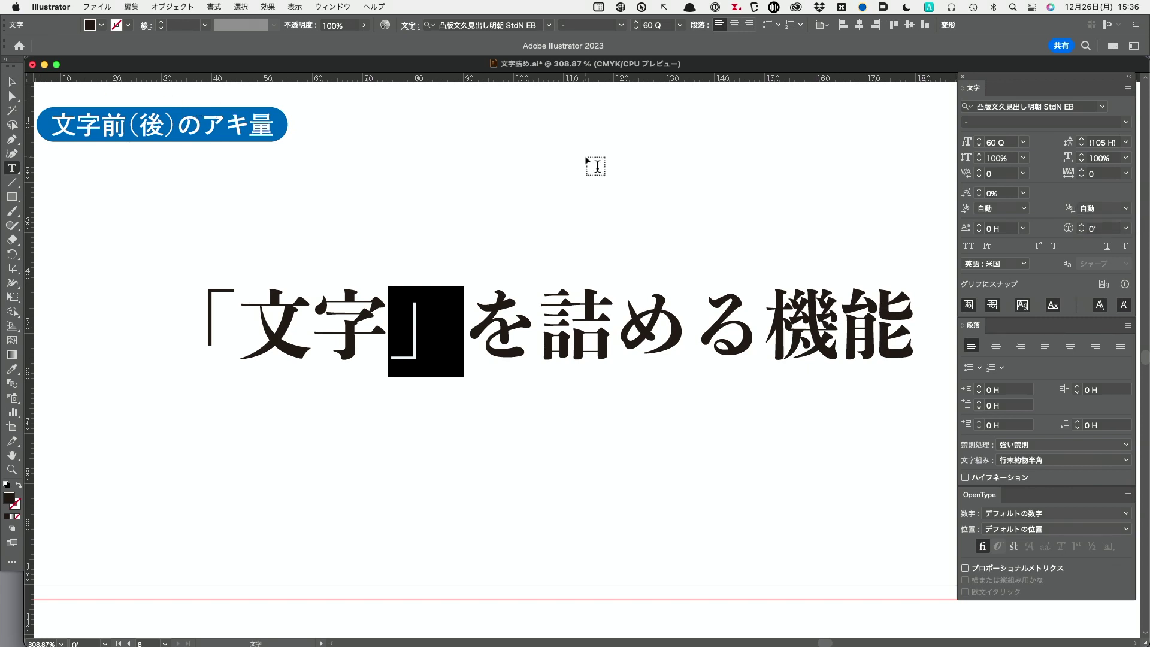
# Select the whole text frame and set both Insert Aki left and right to アキなし.
pyautogui.press('Escape')
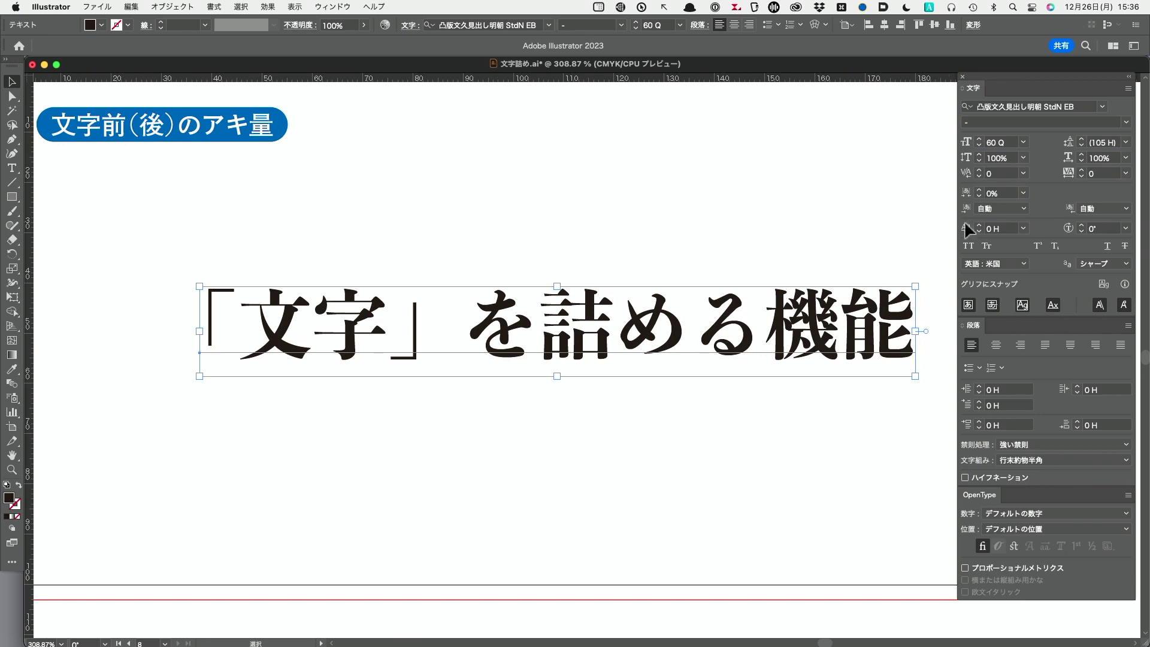
pyautogui.click(1023, 209)
pyautogui.click(1000, 221)
pyautogui.click(1104, 209)
pyautogui.click(1103, 222)
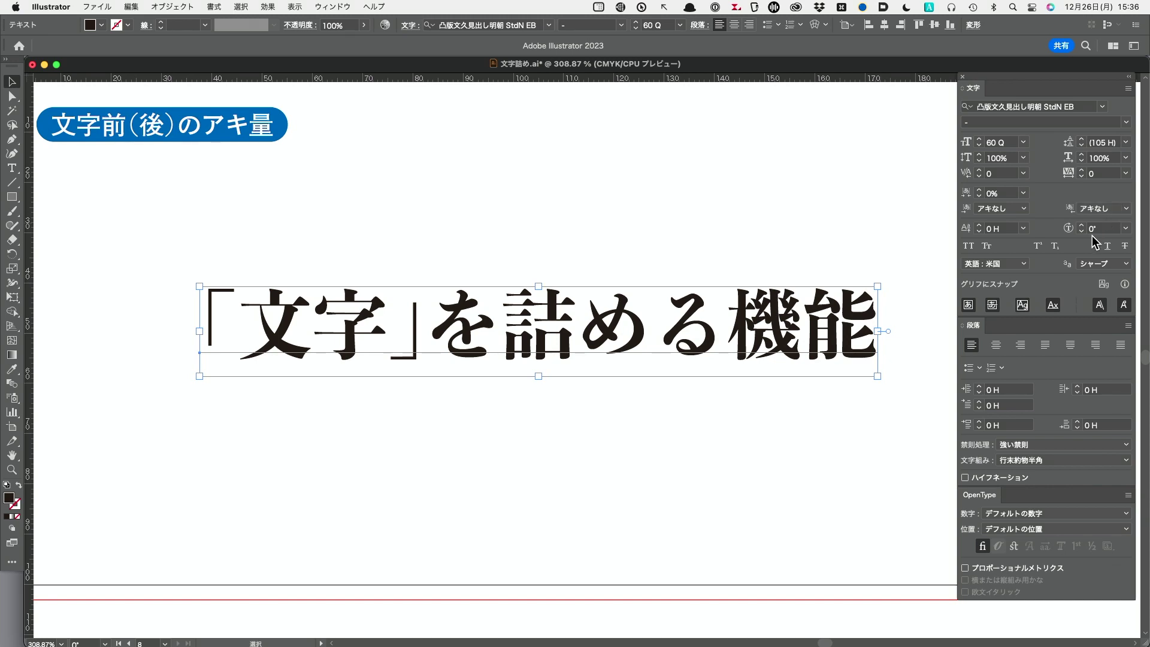
pyautogui.moveTo(956, 445); pyautogui.dragTo(1138, 475)
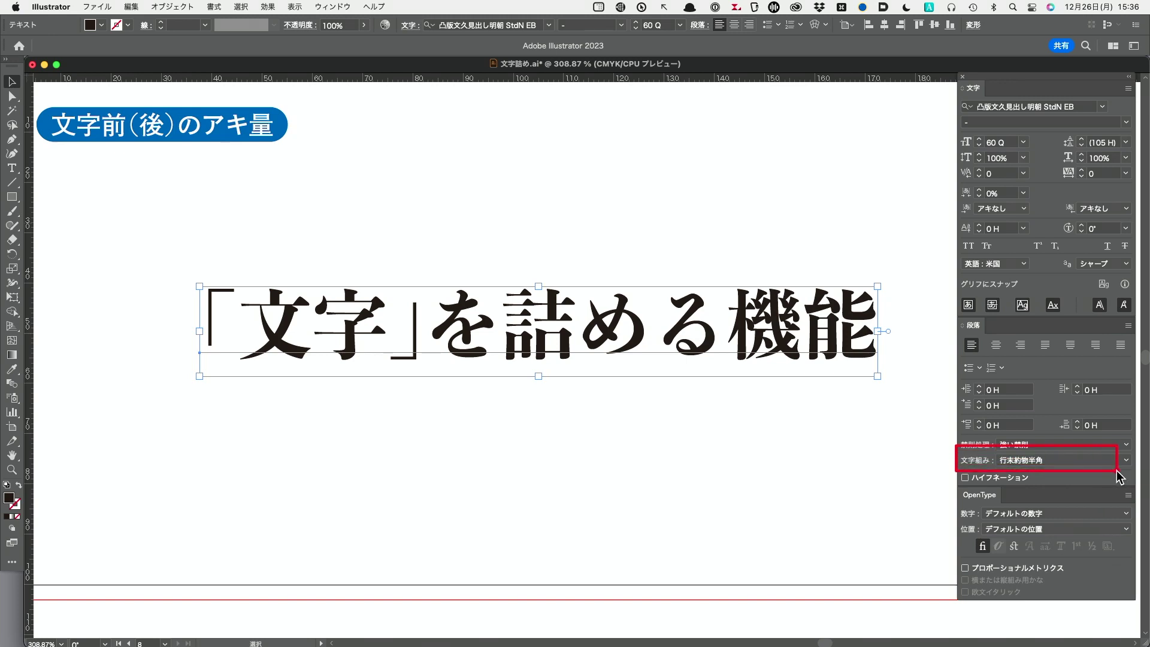